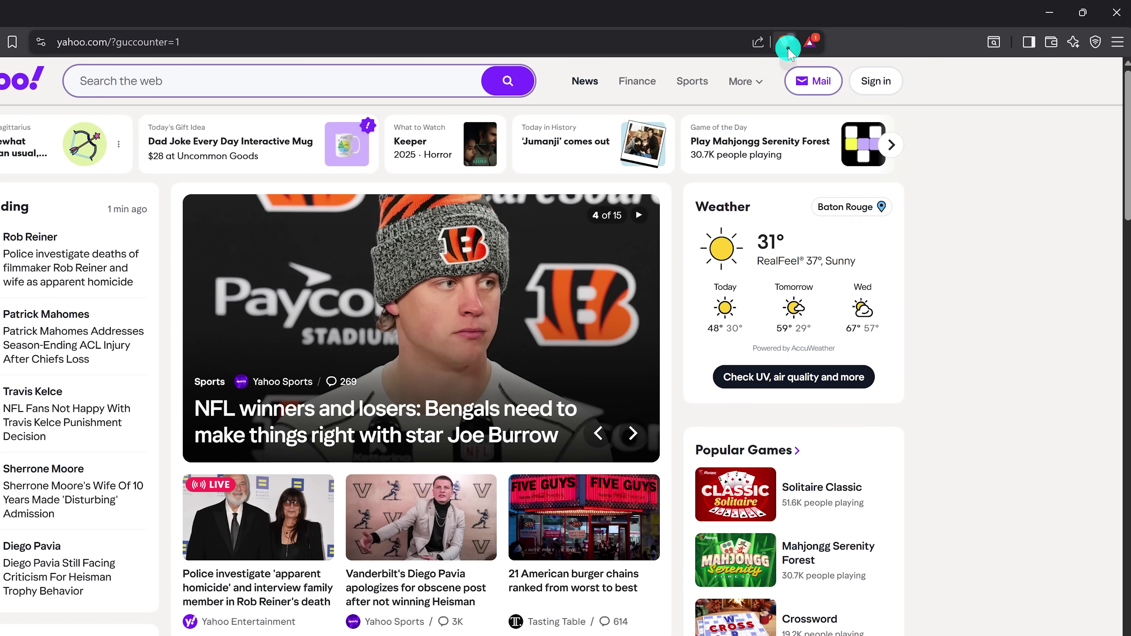
# - Review the advanced Shields tracker and cookie controls for yahoo.com, then close the panel
pyautogui.click(788, 49)
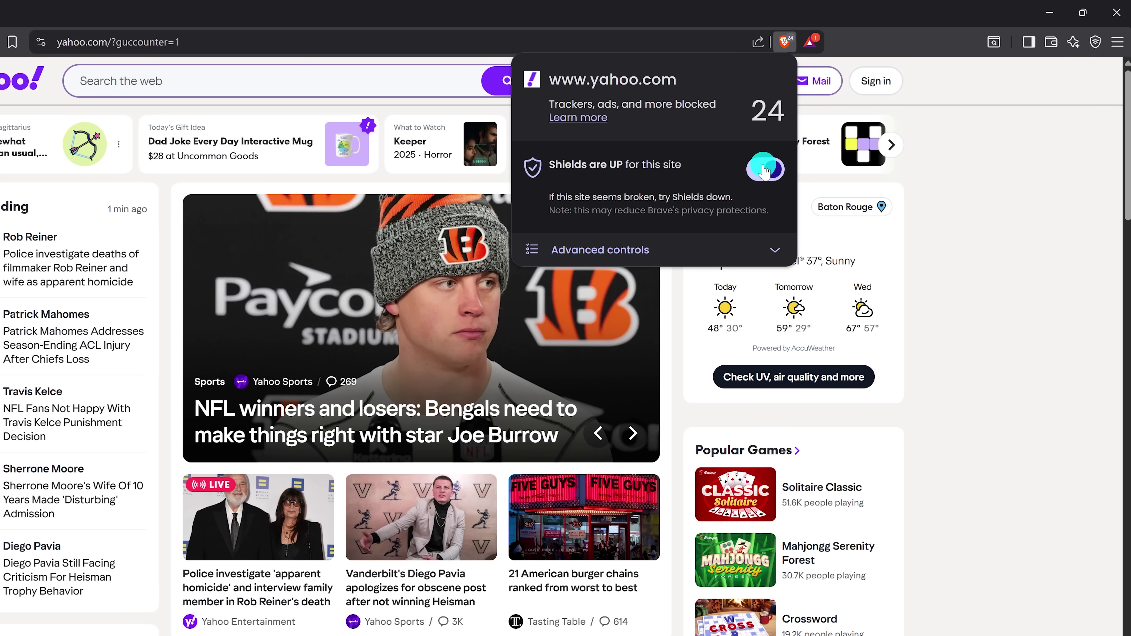
pyautogui.click(768, 246)
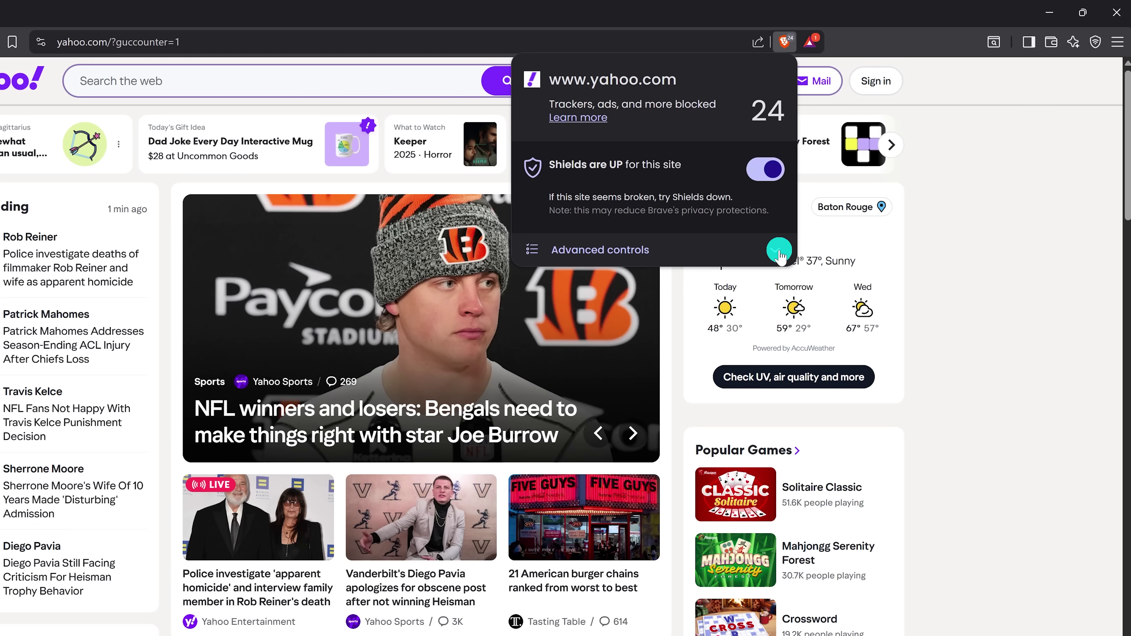
pyautogui.click(779, 250)
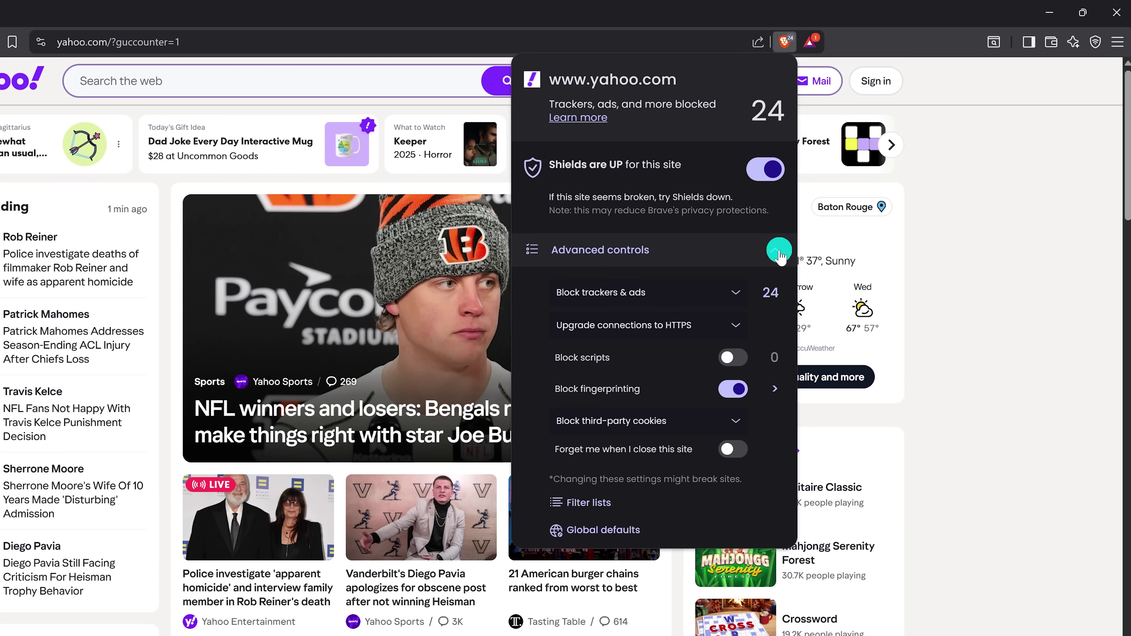
pyautogui.click(1072, 85)
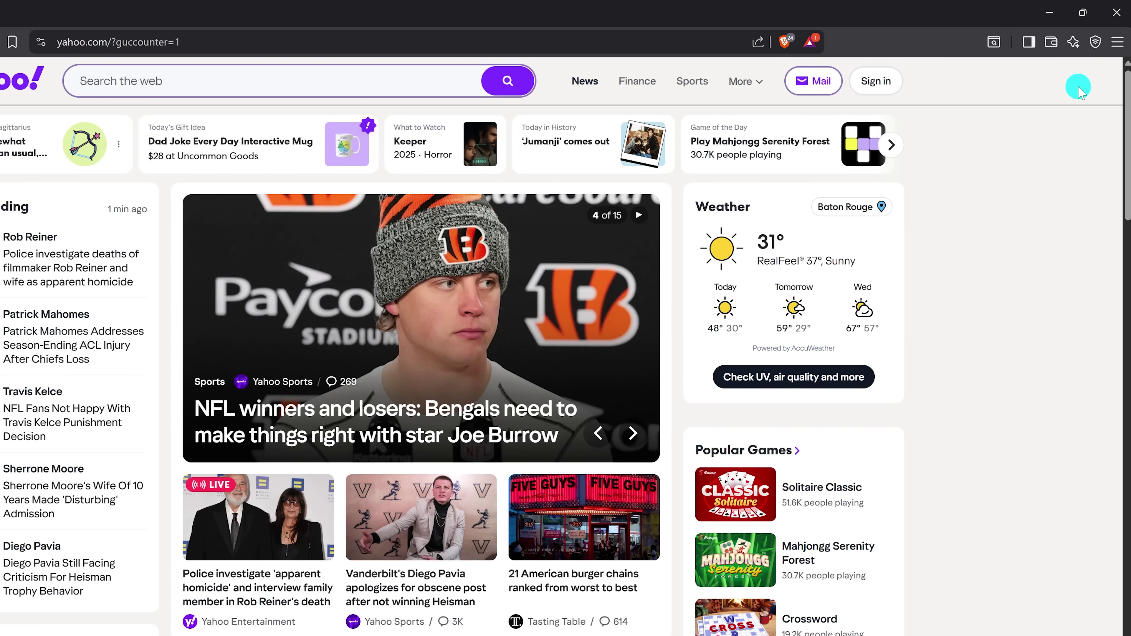
# - Go to the Shields page in Brave's settings
pyautogui.click(1116, 44)
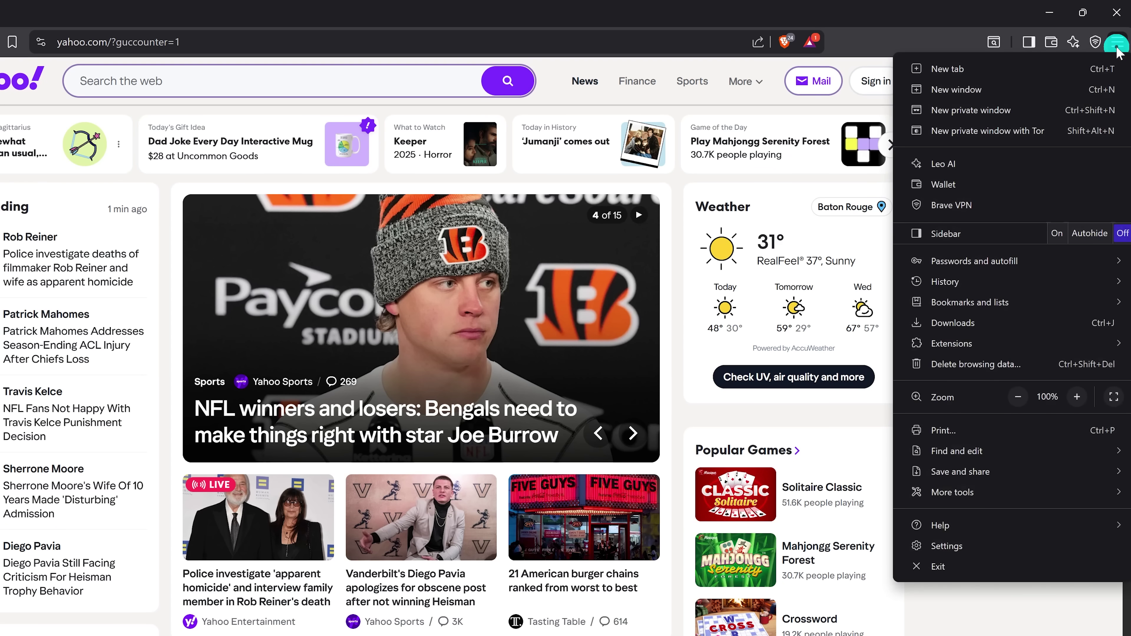
pyautogui.click(970, 544)
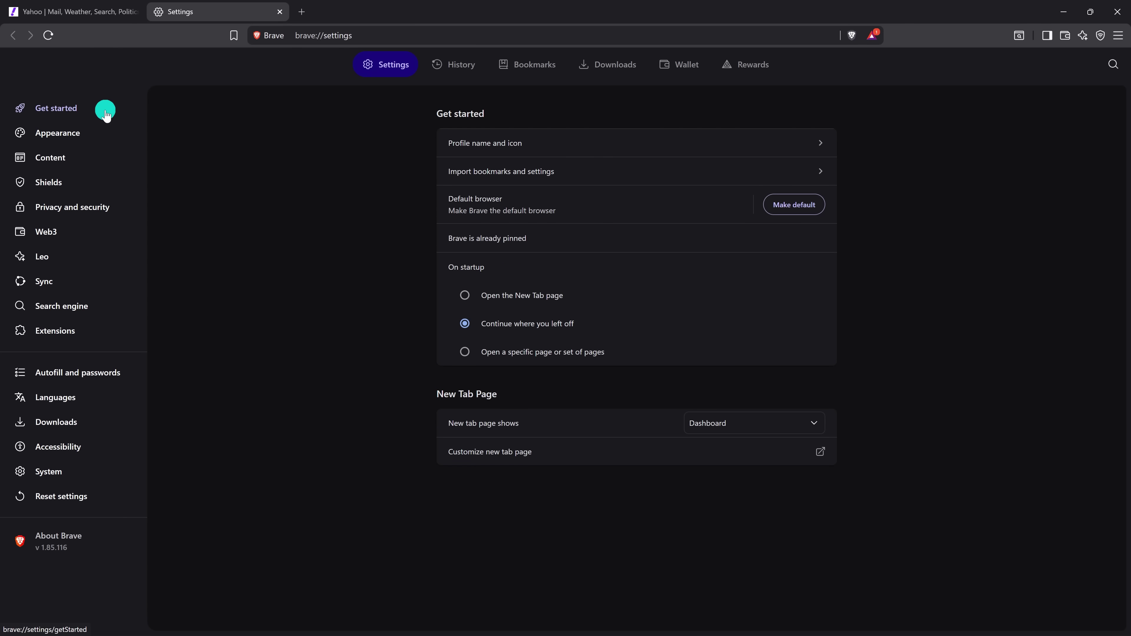
pyautogui.click(99, 191)
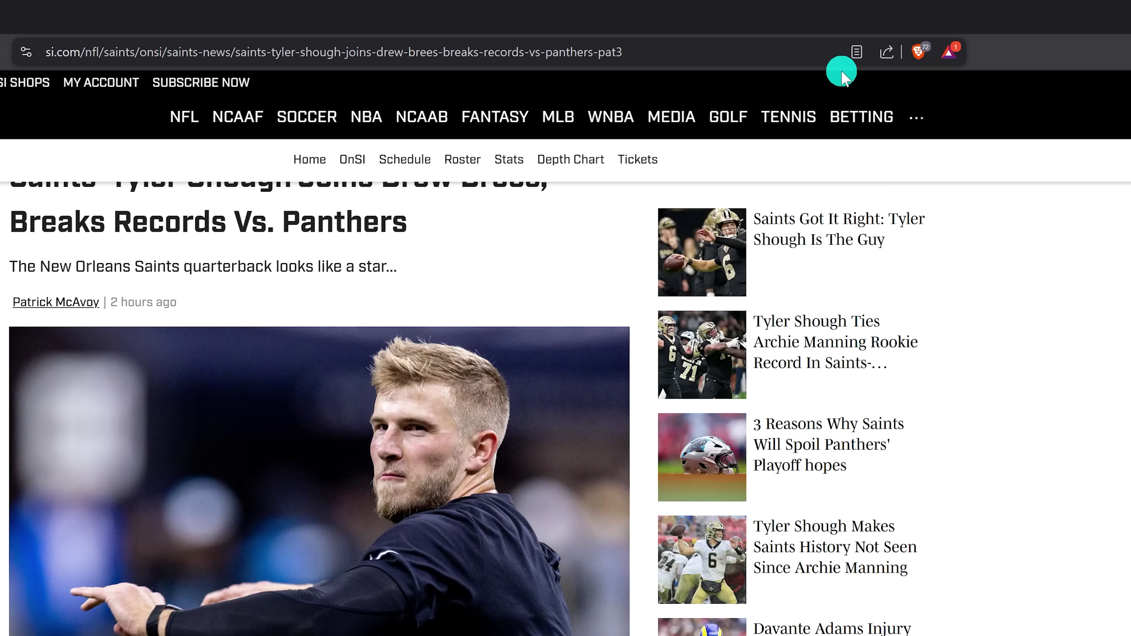
# - Show the Tyler Shough article in Speedreader view and bring up its Aa appearance options
pyautogui.click(860, 55)
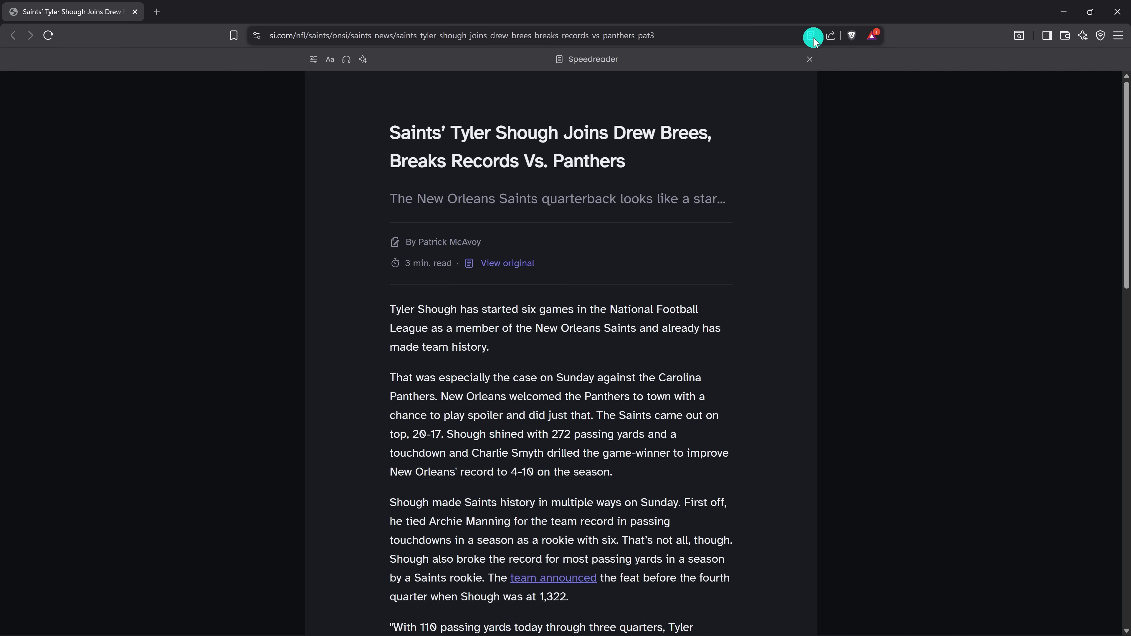
pyautogui.click(330, 61)
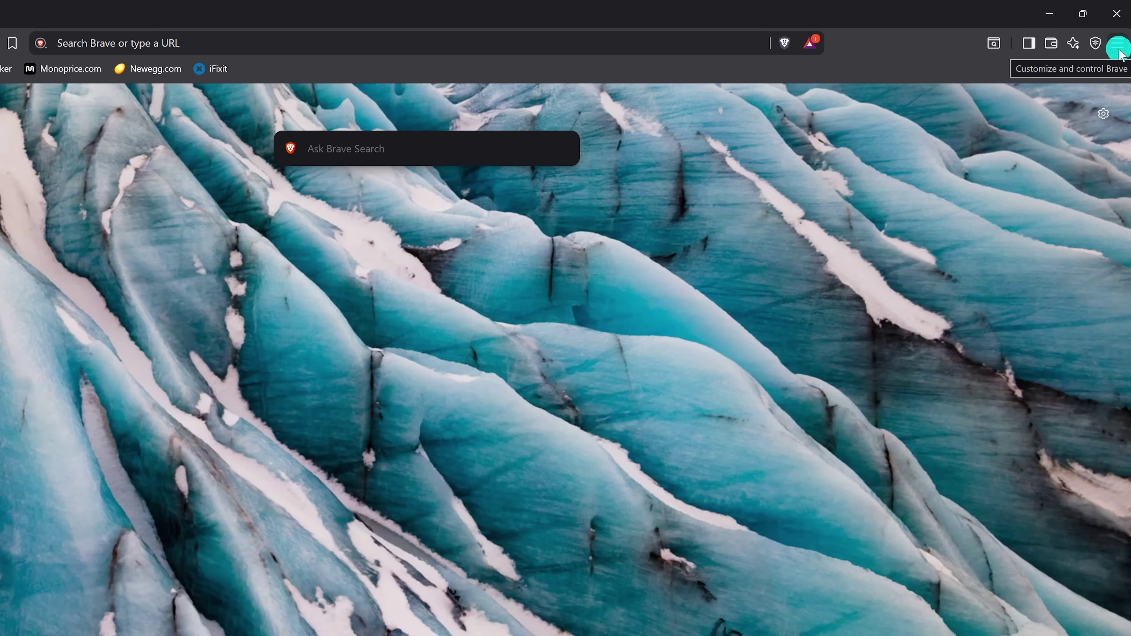
# - Enable Memory Saver under Settings > System
pyautogui.click(1119, 53)
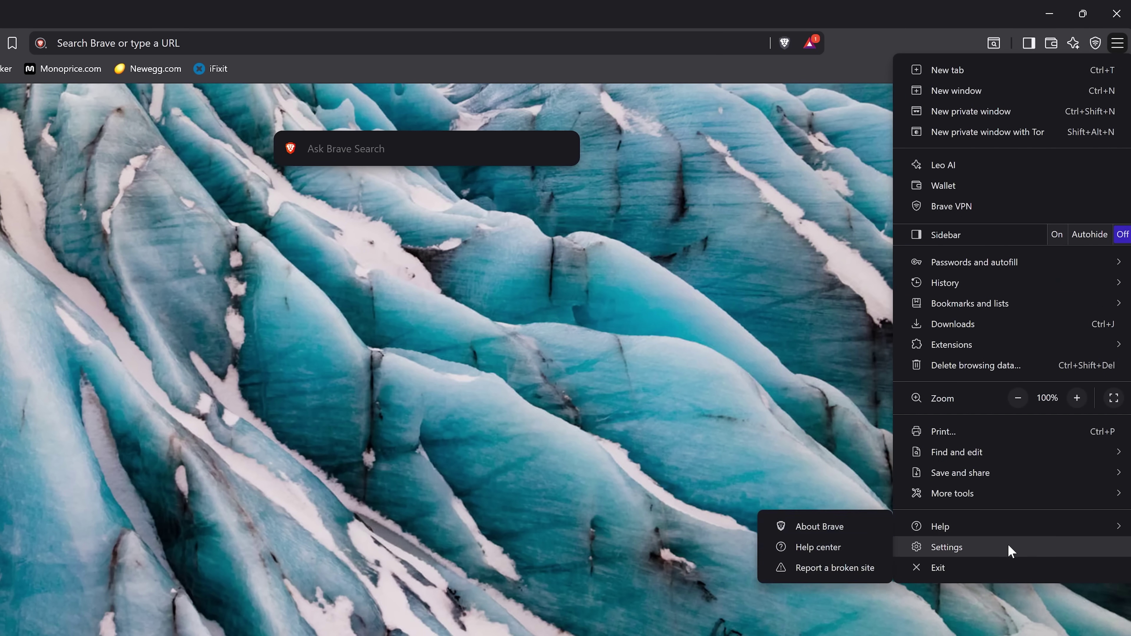
pyautogui.click(1004, 552)
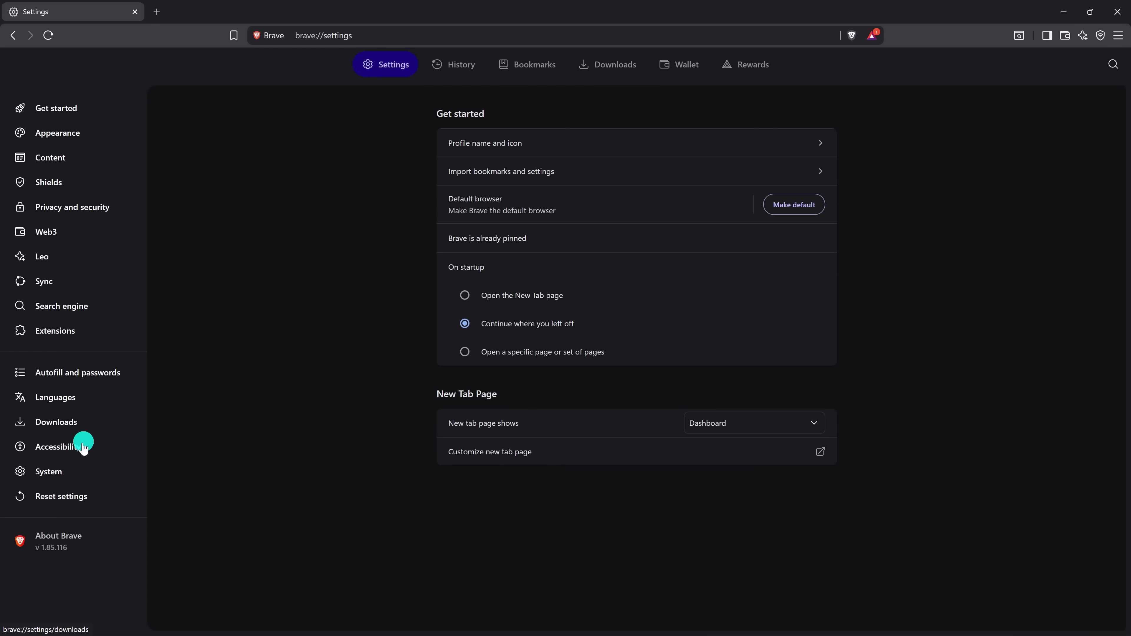
pyautogui.click(74, 478)
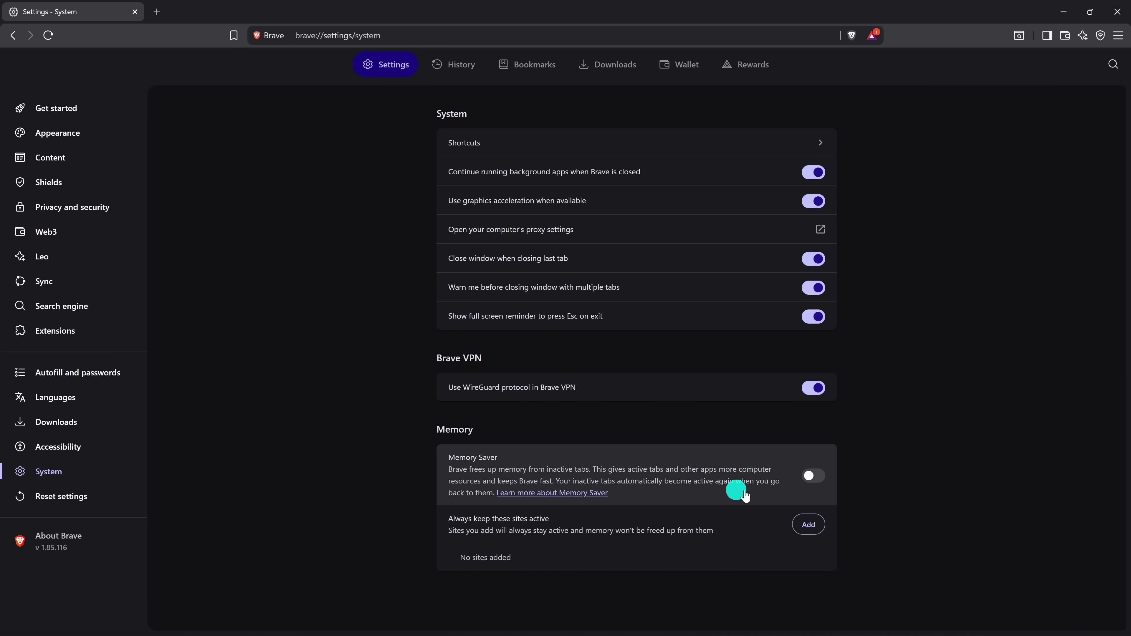
pyautogui.click(817, 482)
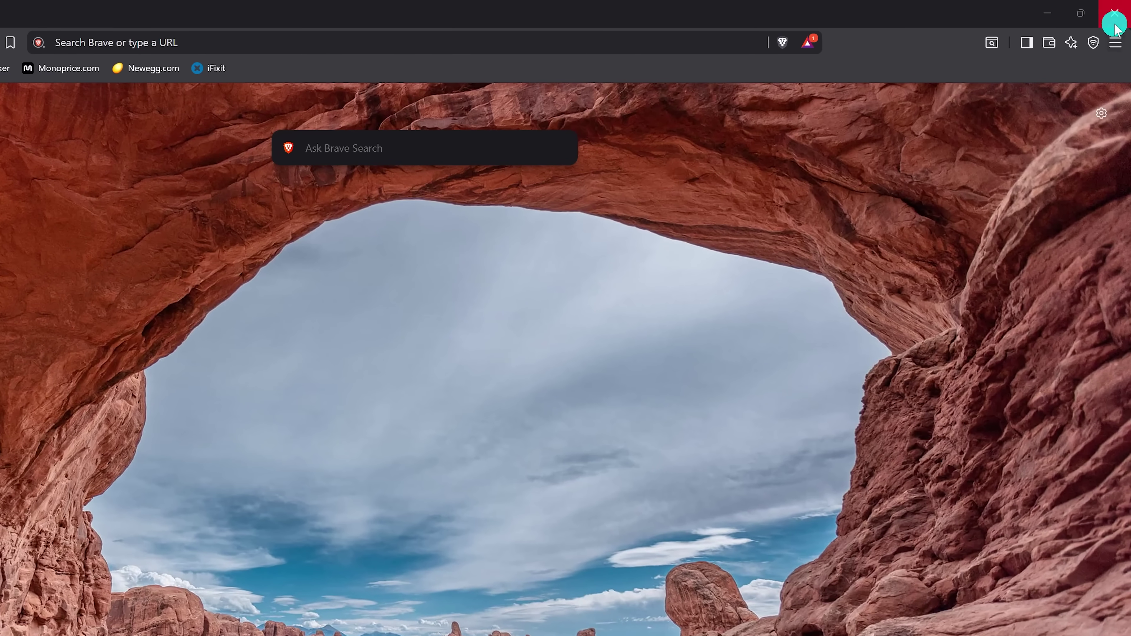
# - In Settings > Extensions, switch on Media Router and Widevine for protected video
pyautogui.click(1118, 35)
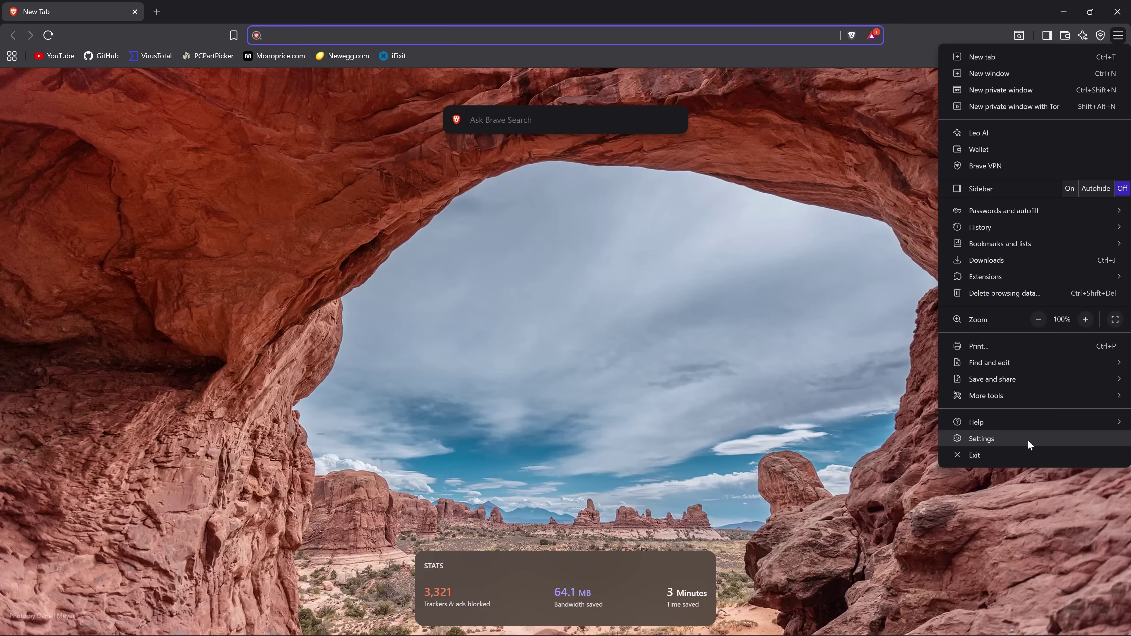
pyautogui.click(1002, 547)
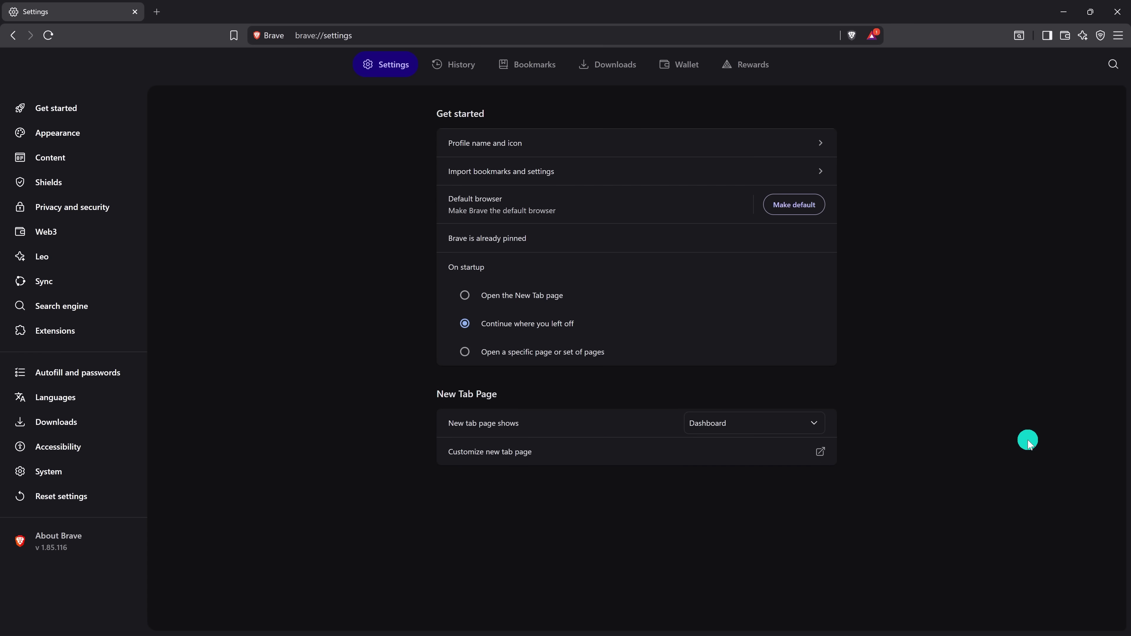
pyautogui.click(80, 339)
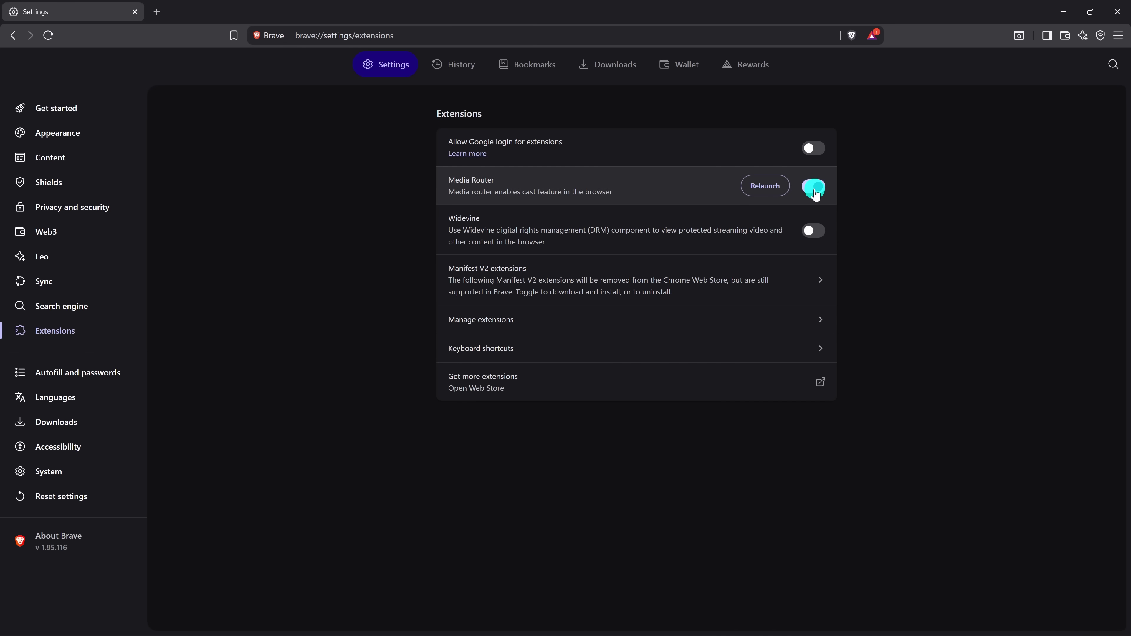
pyautogui.click(819, 227)
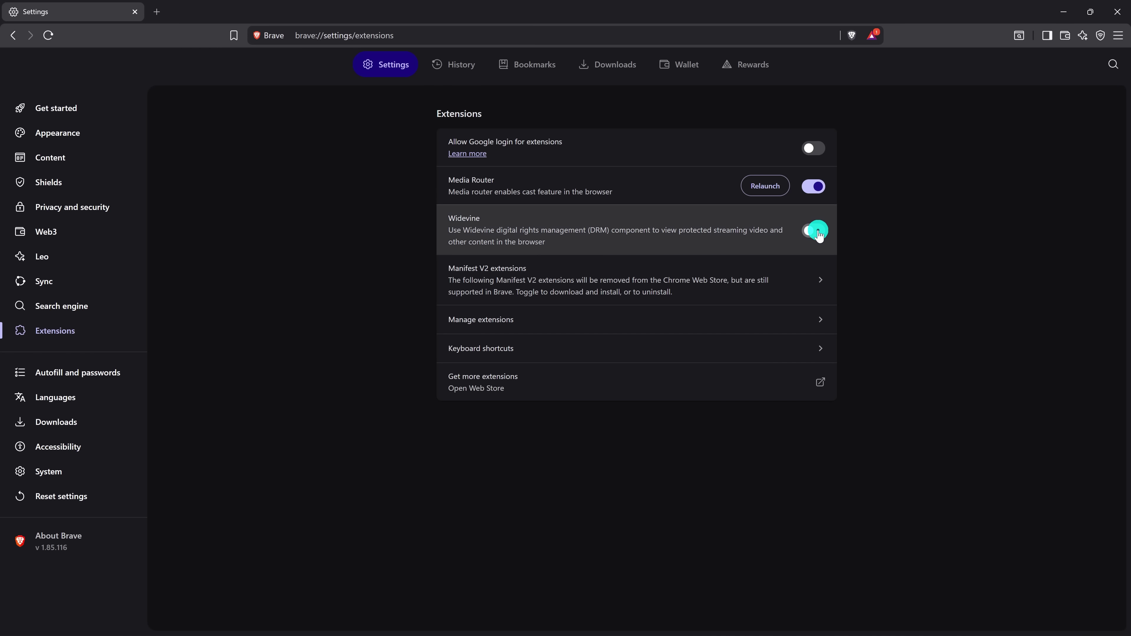
pyautogui.click(818, 231)
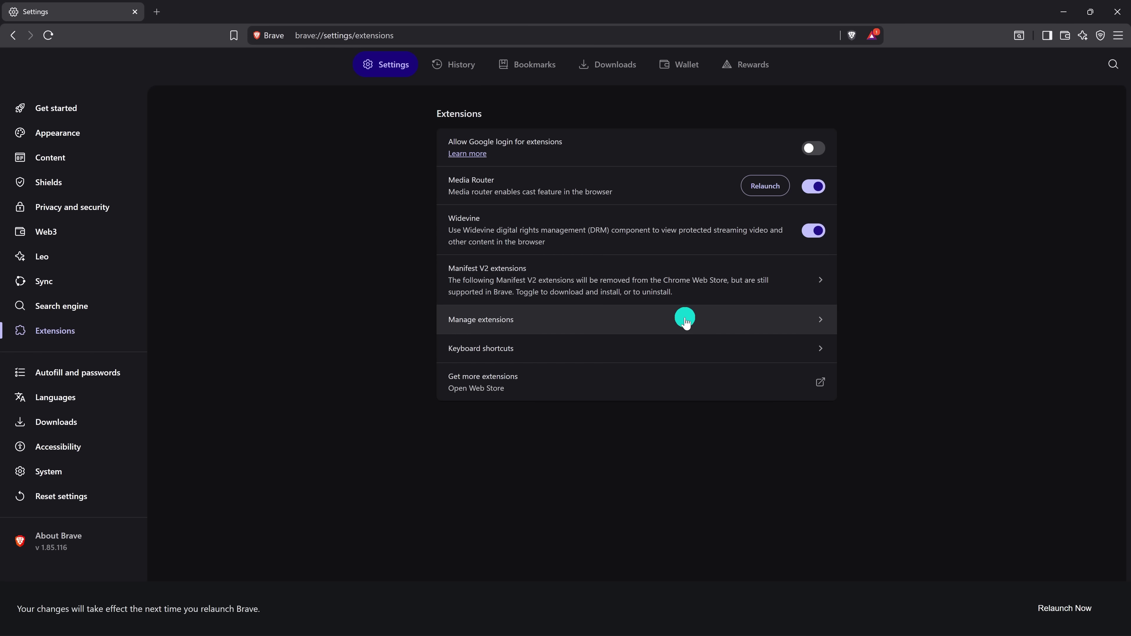
# - Go from the Manage extensions page to the Chrome Web Store
pyautogui.click(685, 320)
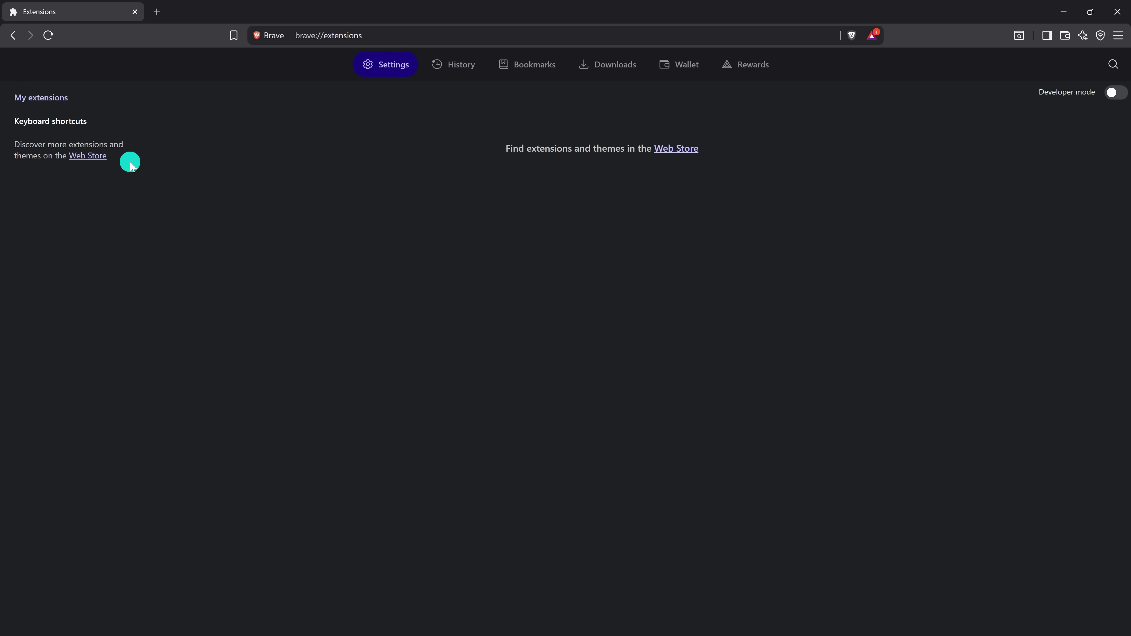
pyautogui.click(116, 163)
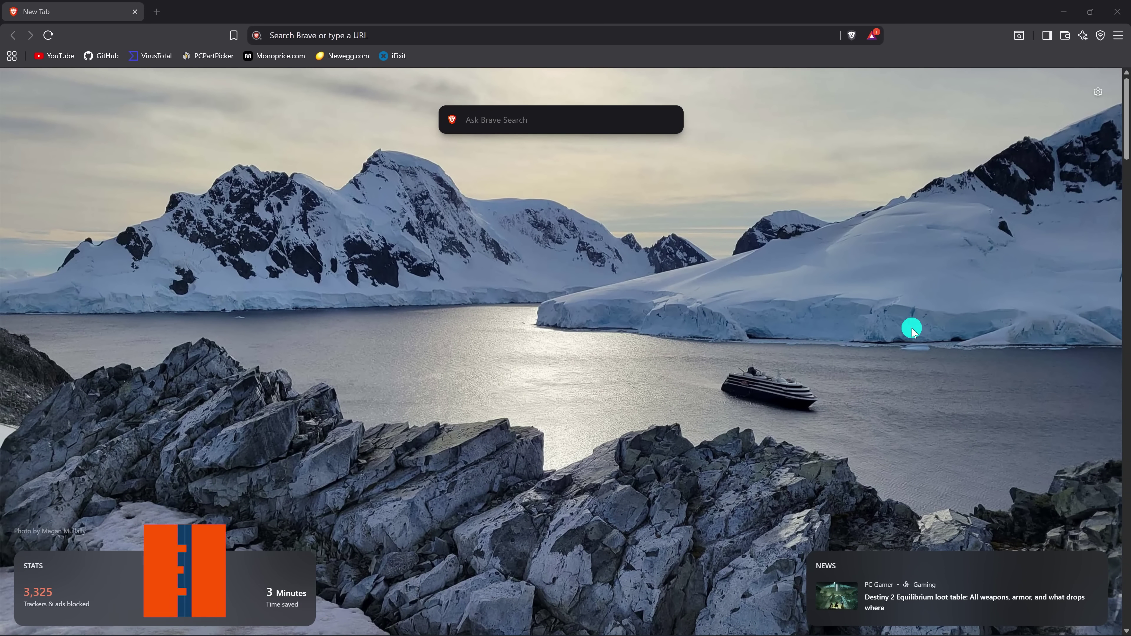
pyautogui.scroll(-10, 912, 330)
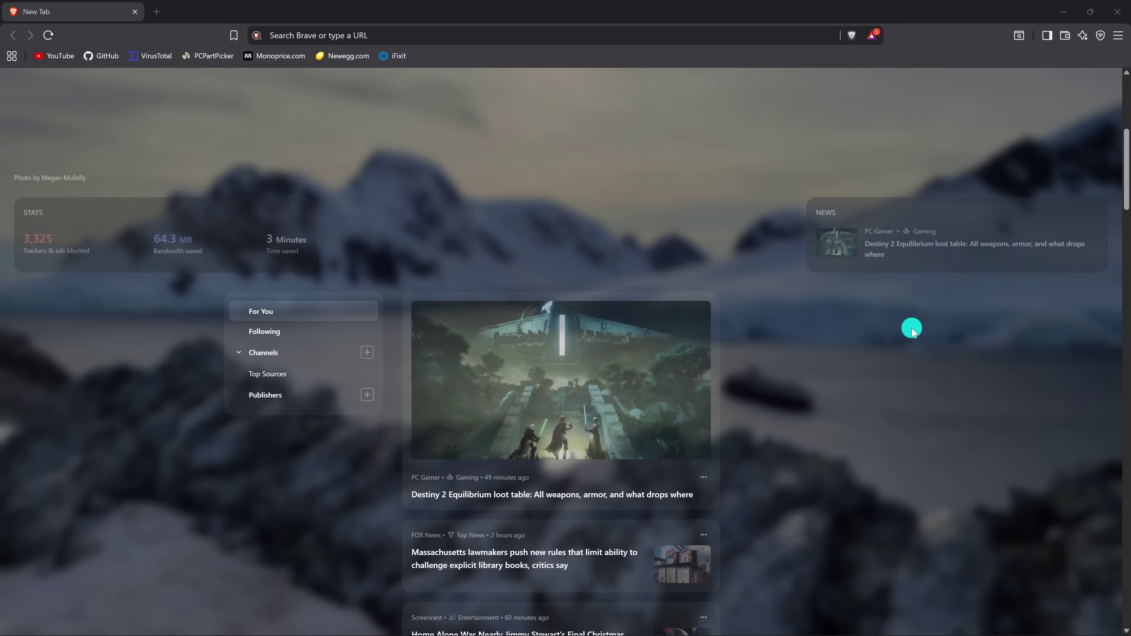
pyautogui.scroll(-7, 912, 330)
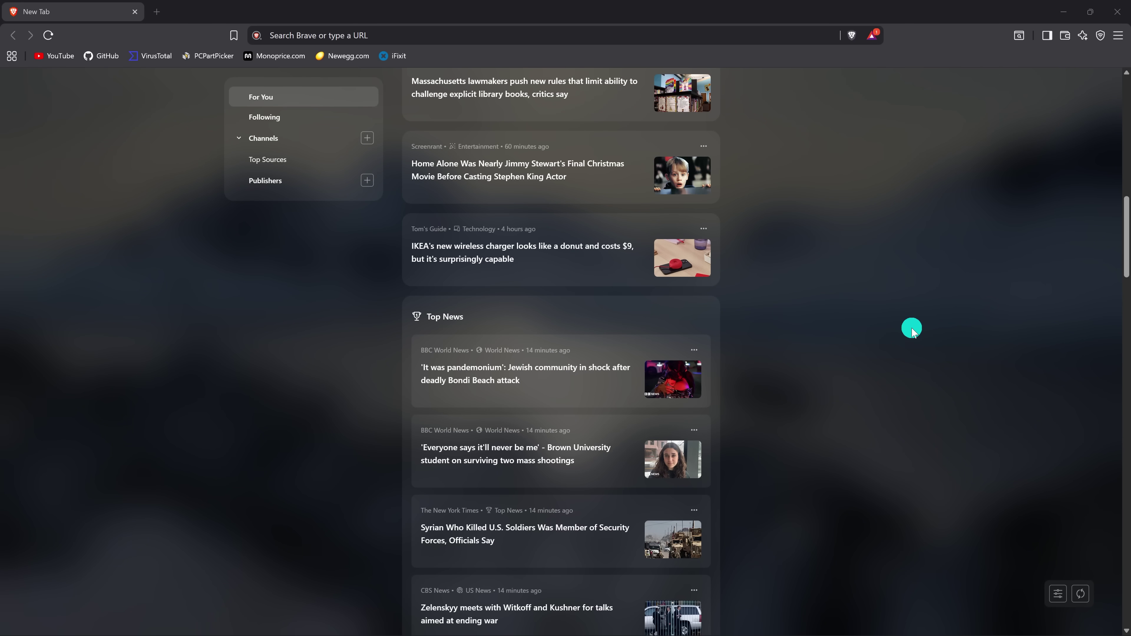
pyautogui.scroll(15, 911, 330)
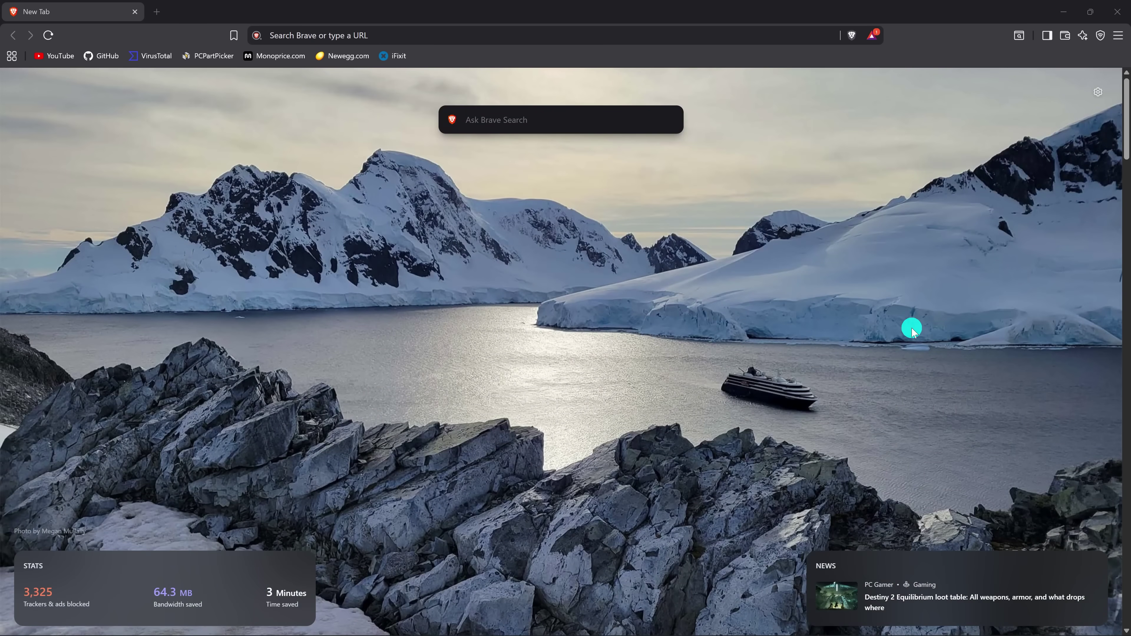
# - Open Brave News source settings, view all Popular sources, then return to Discover
pyautogui.click(1098, 100)
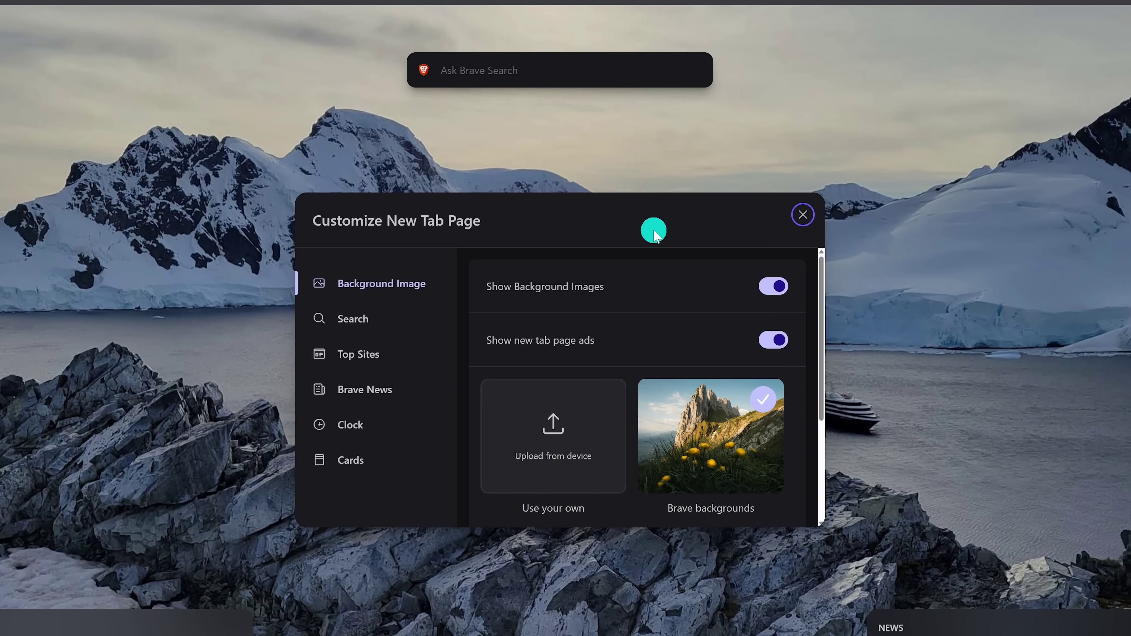
pyautogui.click(394, 392)
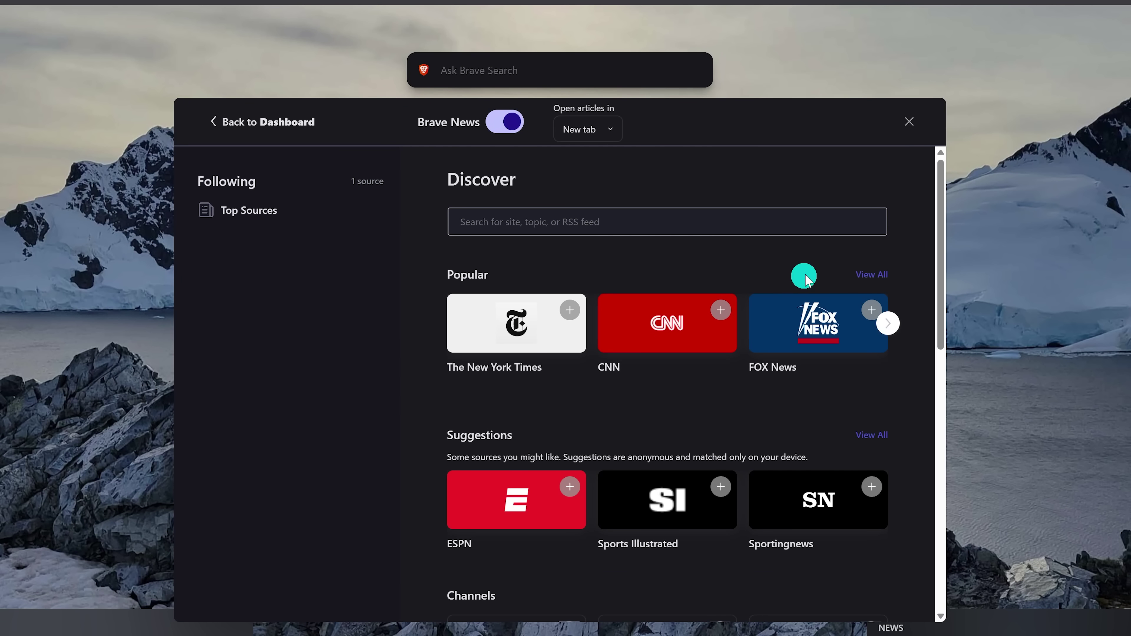
pyautogui.click(871, 276)
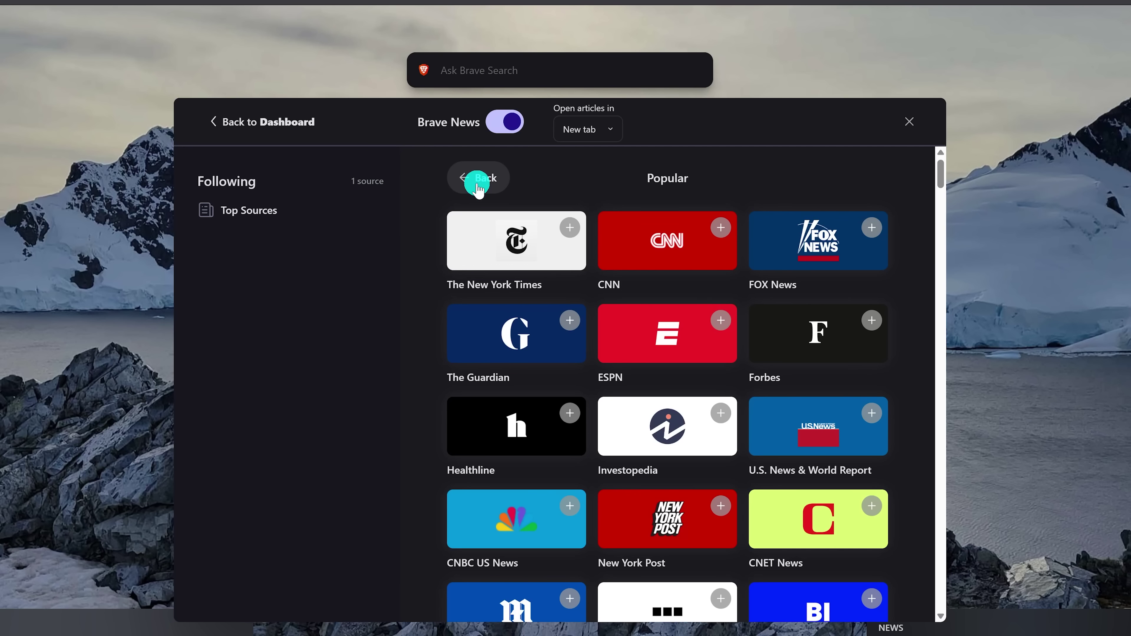
pyautogui.click(477, 178)
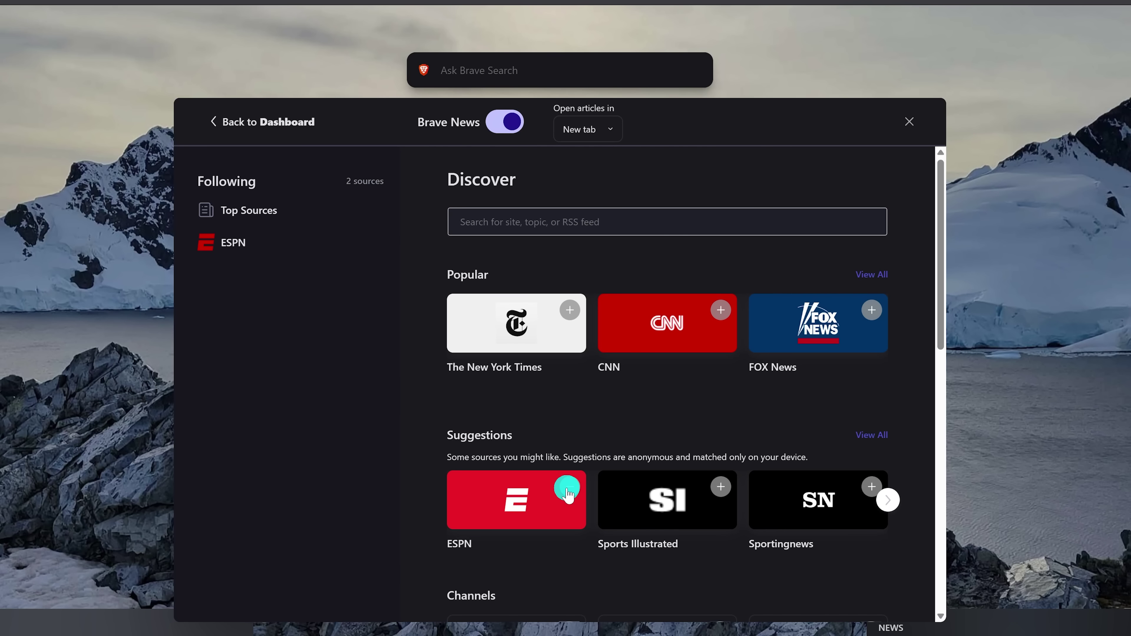
# - Add the Cars, Gaming and Technology channels, then unfollow ESPN from the Following list
pyautogui.moveTo(276, 253)
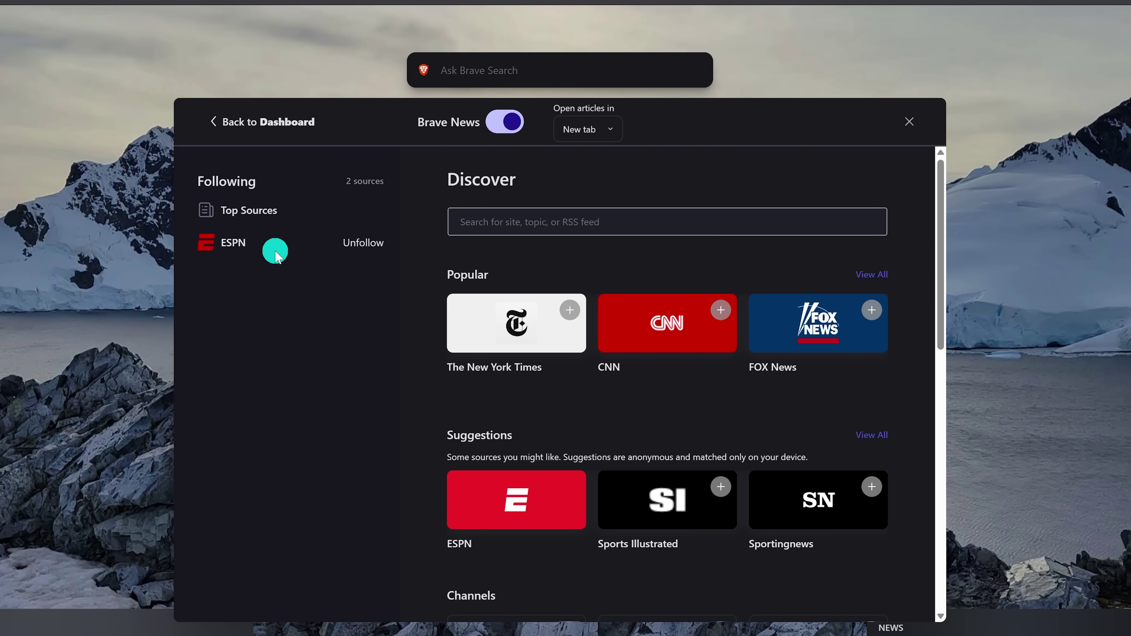
pyautogui.scroll(-5, 523, 410)
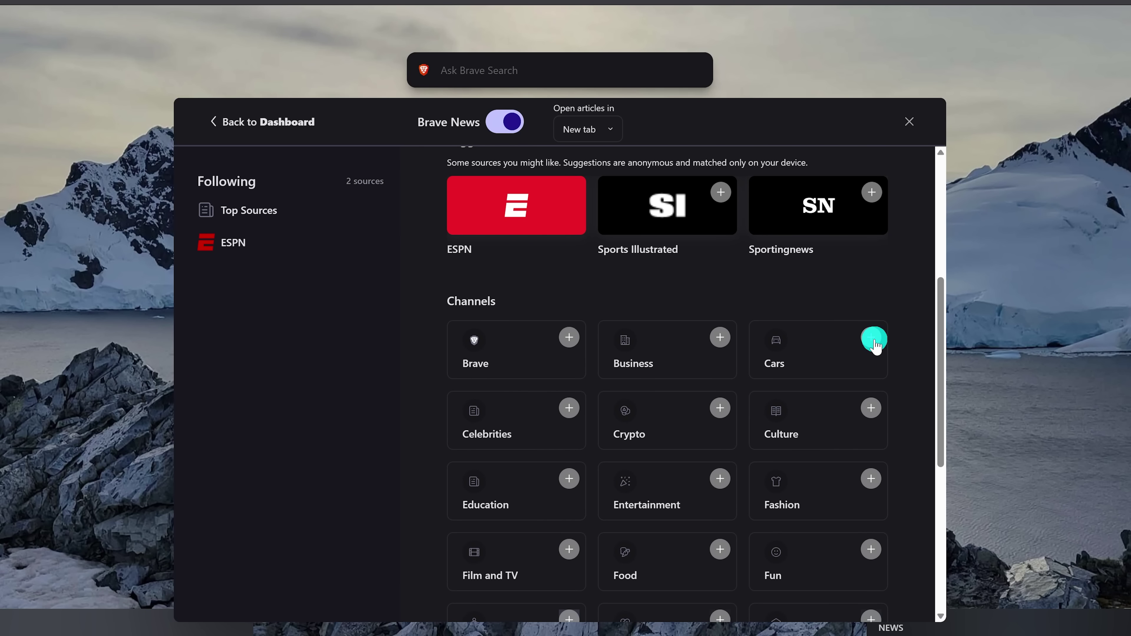
pyautogui.click(874, 341)
pyautogui.scroll(-5, 871, 340)
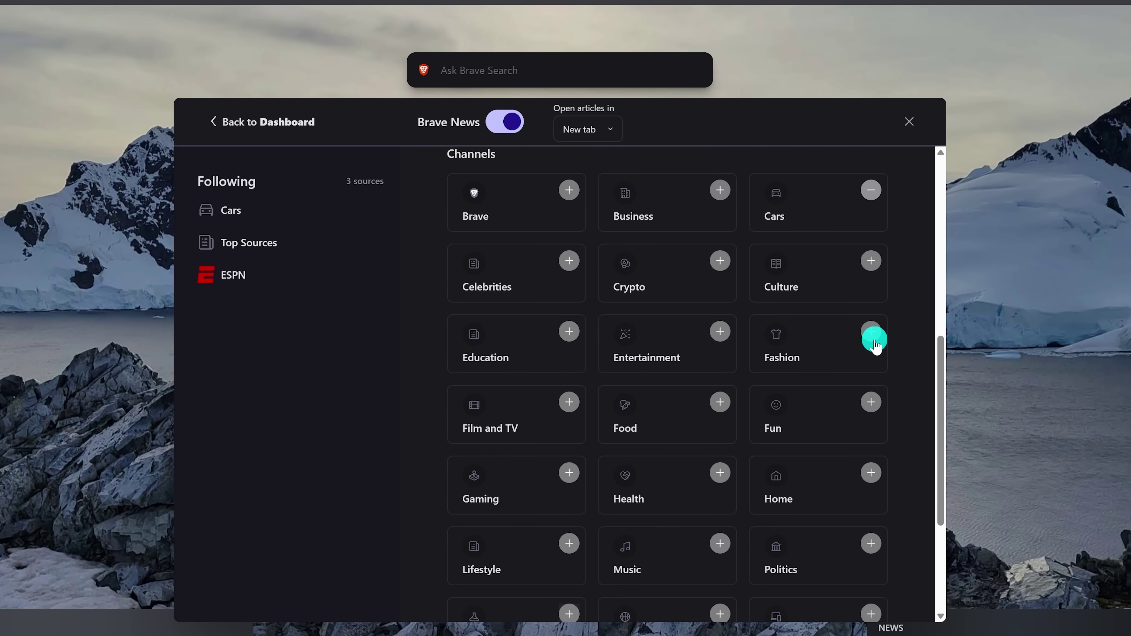
pyautogui.click(569, 400)
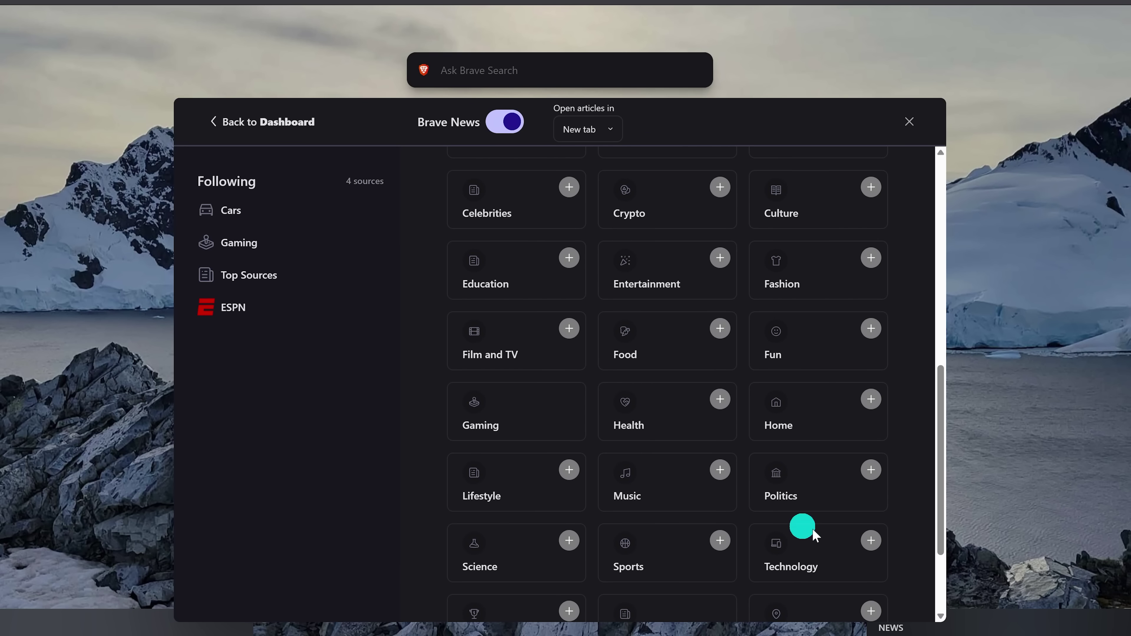
pyautogui.click(871, 542)
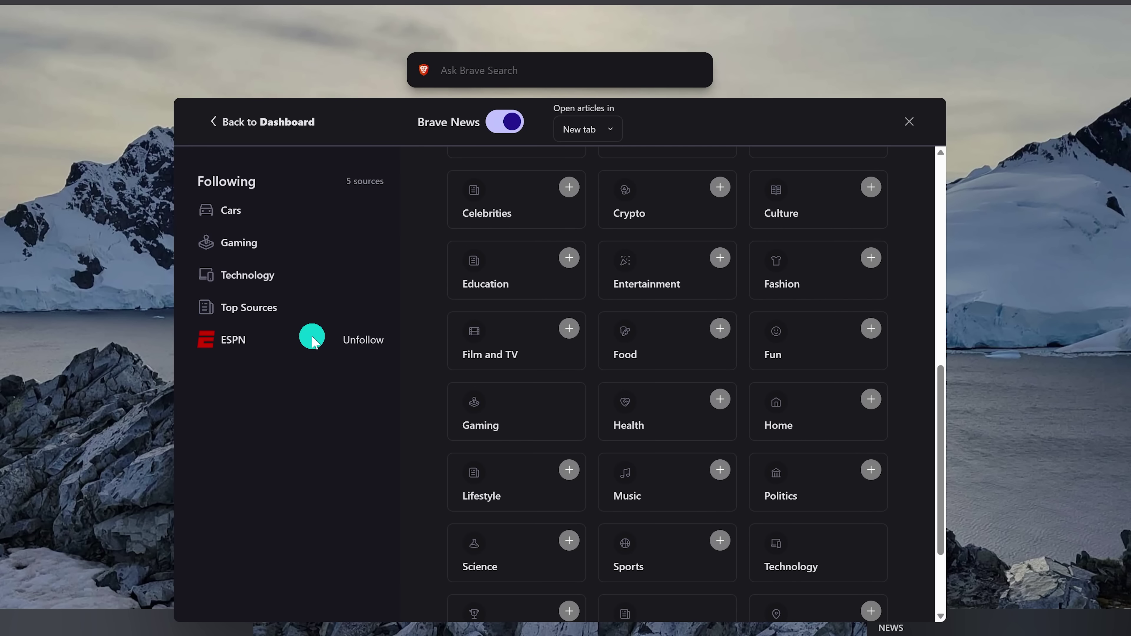
pyautogui.click(363, 341)
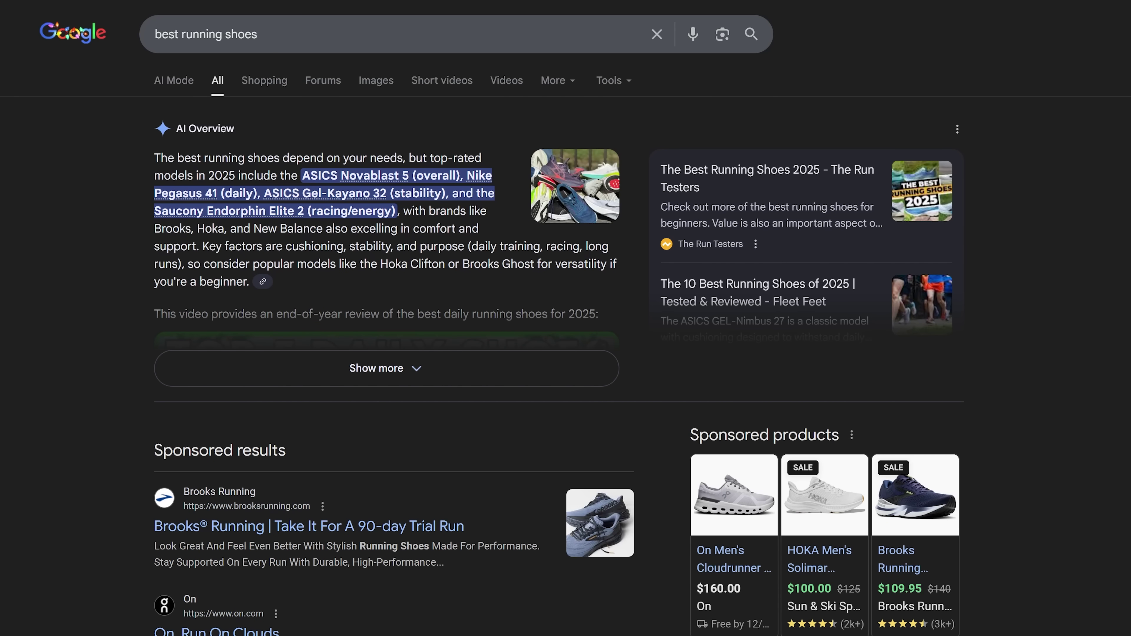
# - Scroll through Google's sponsored and organic results for 'best running shoes'
pyautogui.scroll(-8, 558, 338)
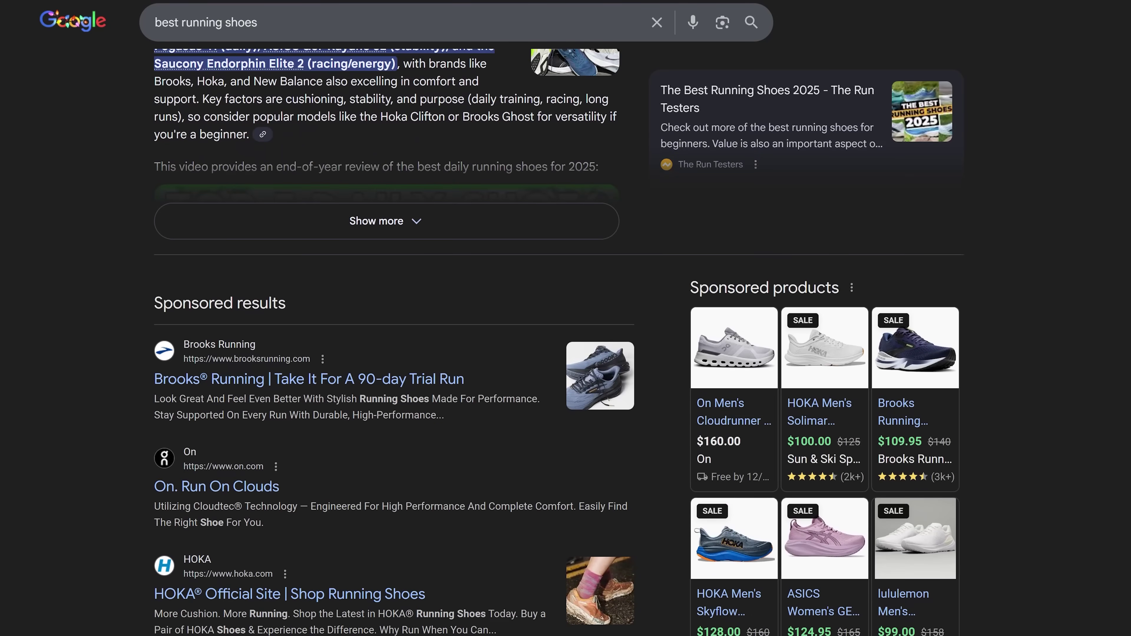
pyautogui.scroll(-8, 557, 338)
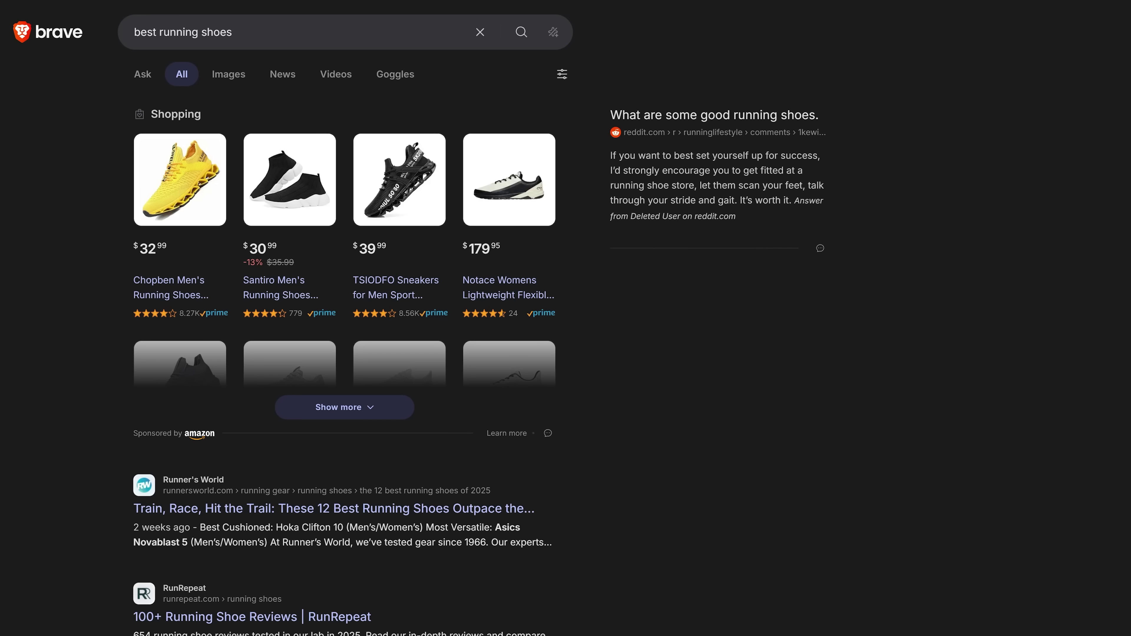
# - Scroll the Brave Search 'best running shoes' results down to the Discussions section
pyautogui.scroll(-6, 418, 318)
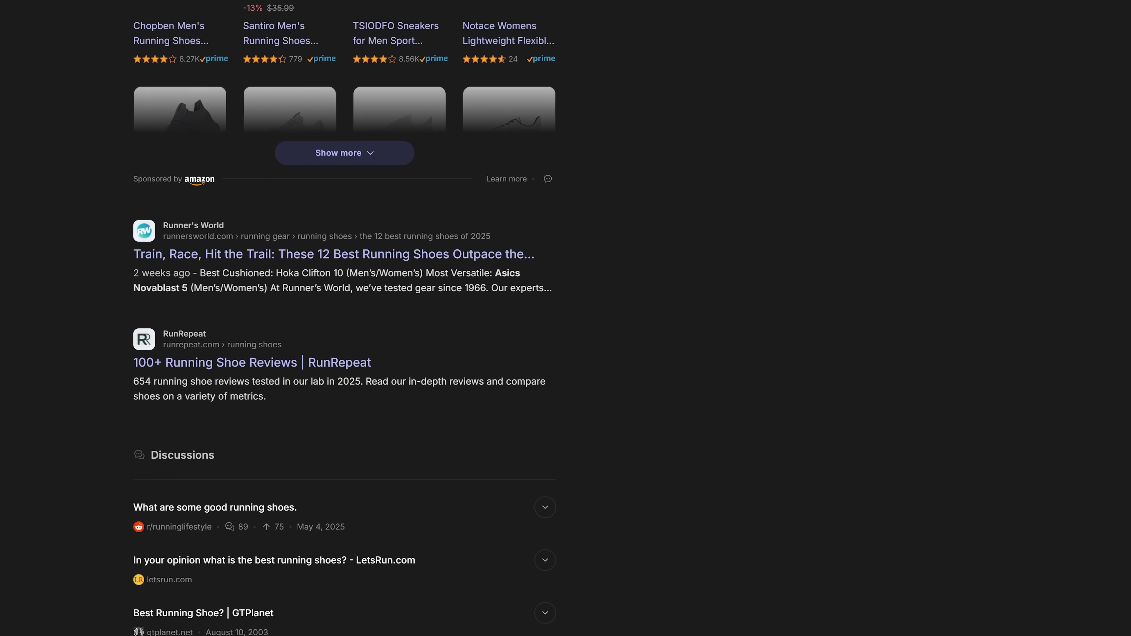
pyautogui.scroll(-2, 342, 318)
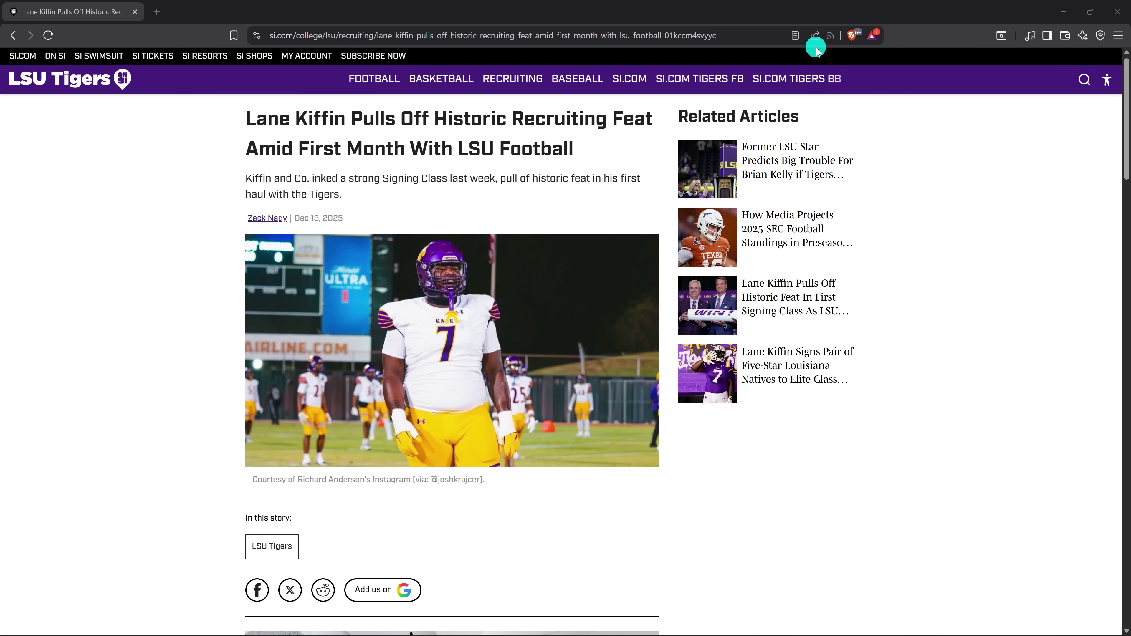
# - Screenshot the LSU Football article's headline and photo region to the clipboard
pyautogui.click(815, 35)
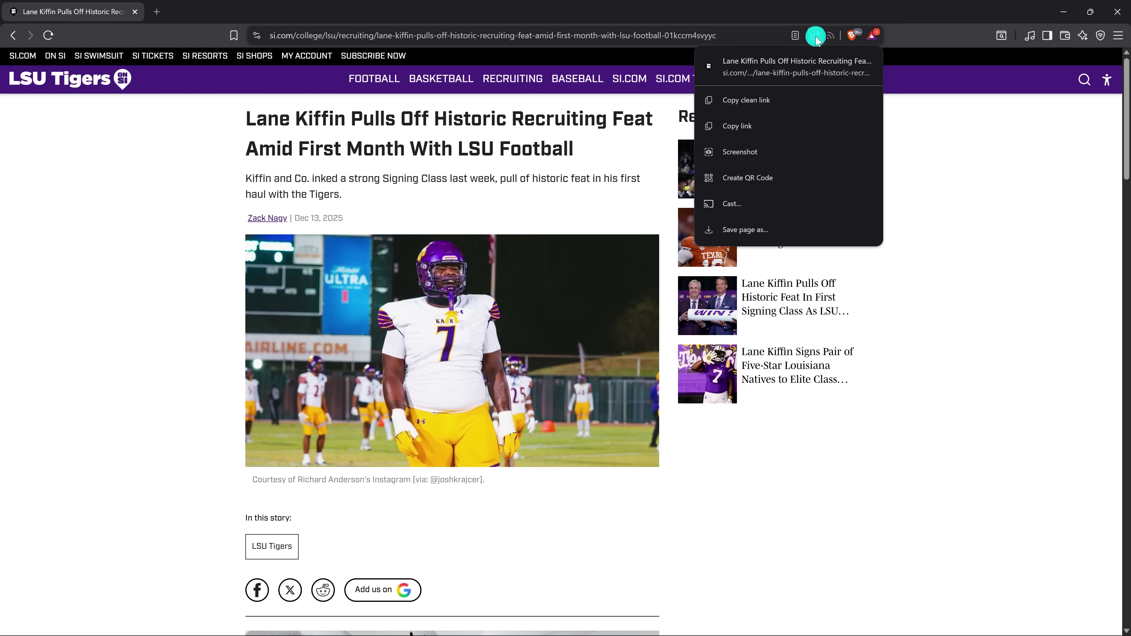
pyautogui.click(763, 154)
pyautogui.moveTo(227, 102); pyautogui.dragTo(672, 504)
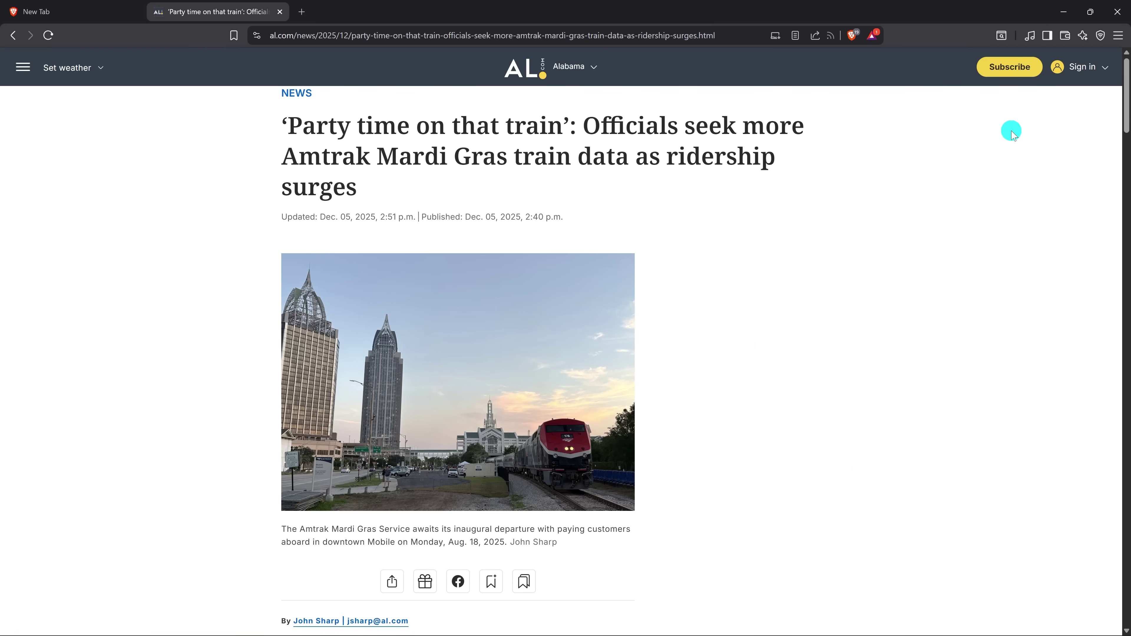
# - Send Leo AI the prompt 'summarize this page' for the Amtrak Mardi Gras train article
pyautogui.click(1083, 39)
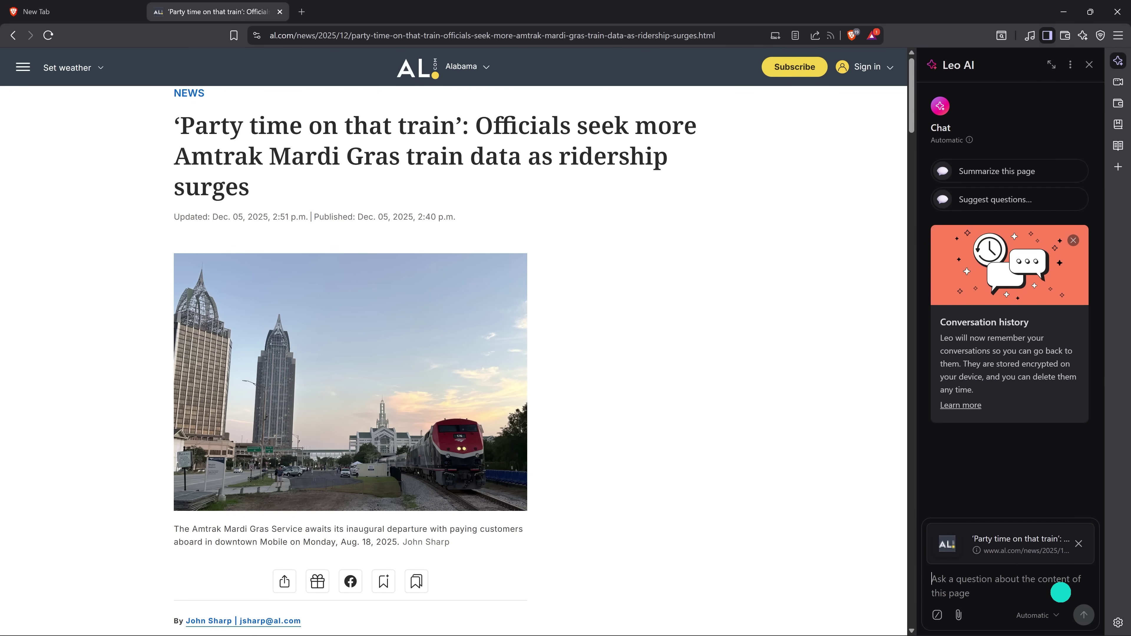
pyautogui.write('summarize this page')
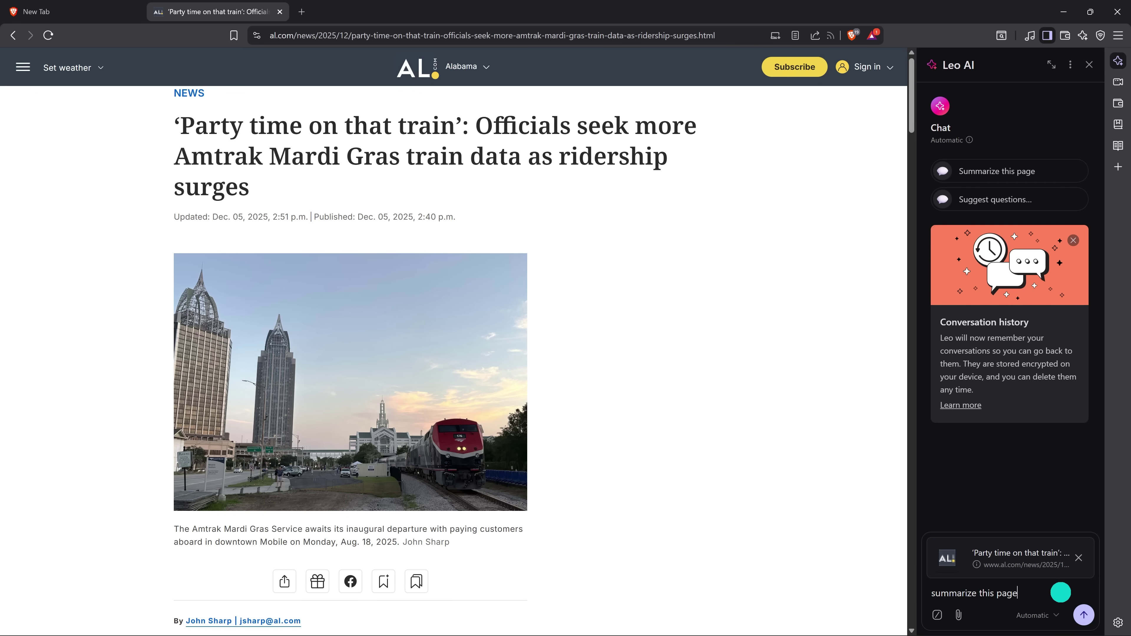
pyautogui.press('Return')
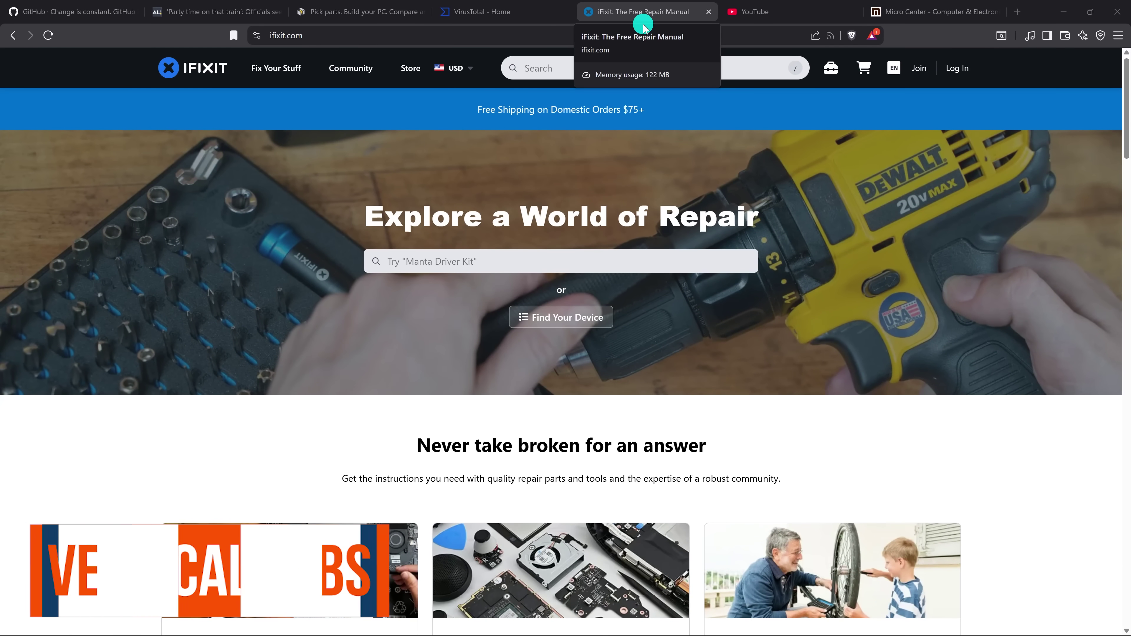
pyautogui.rightClick(628, 14)
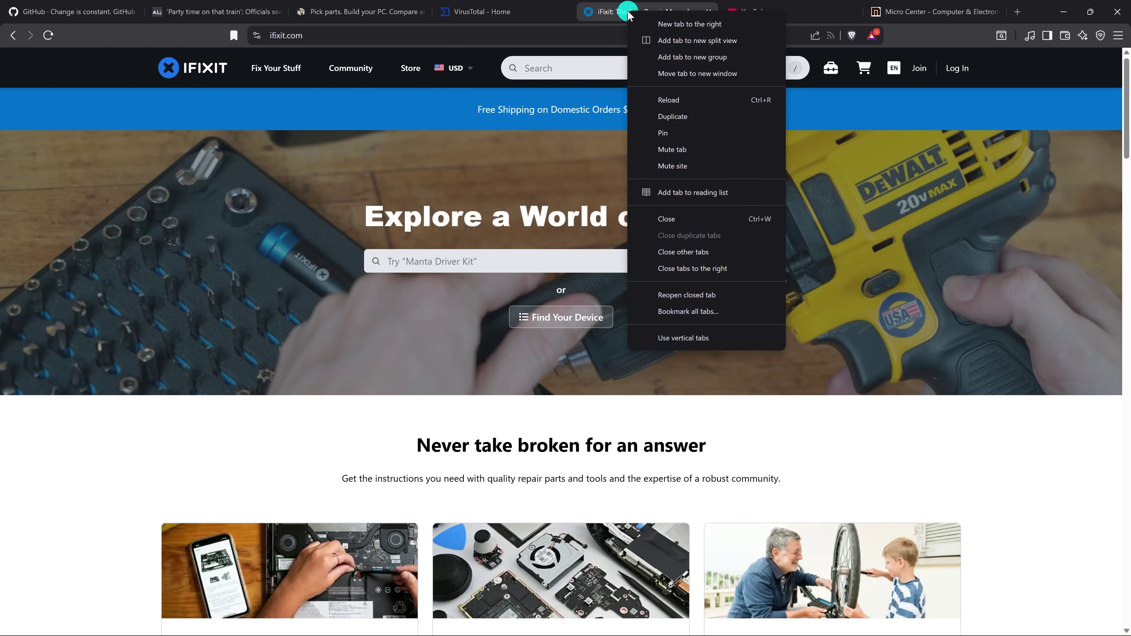
pyautogui.click(687, 337)
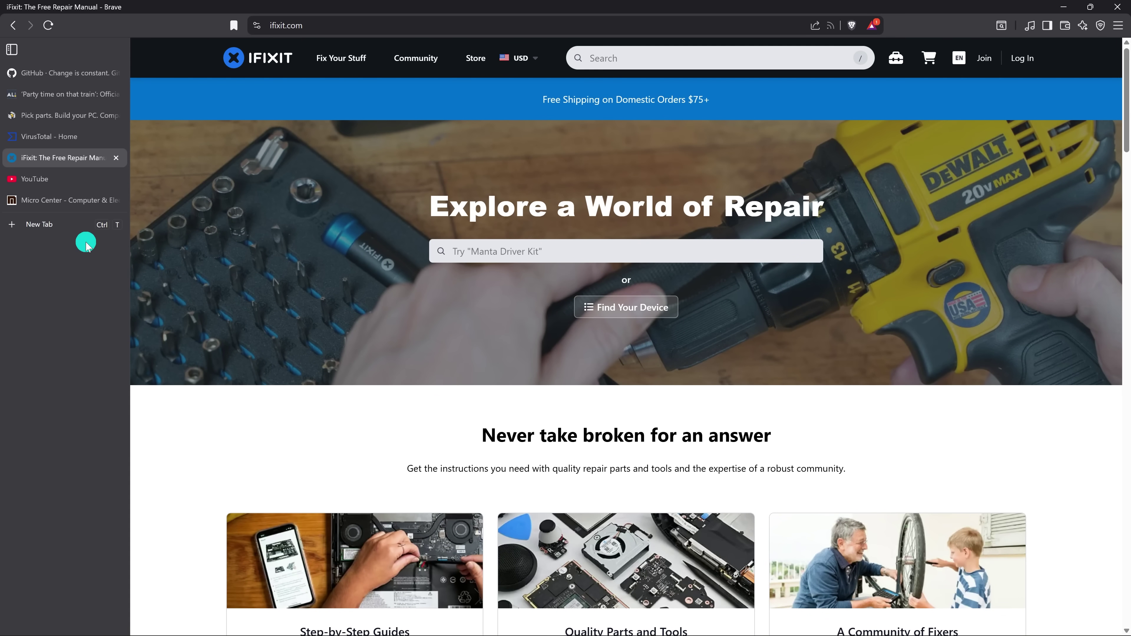
pyautogui.click(14, 51)
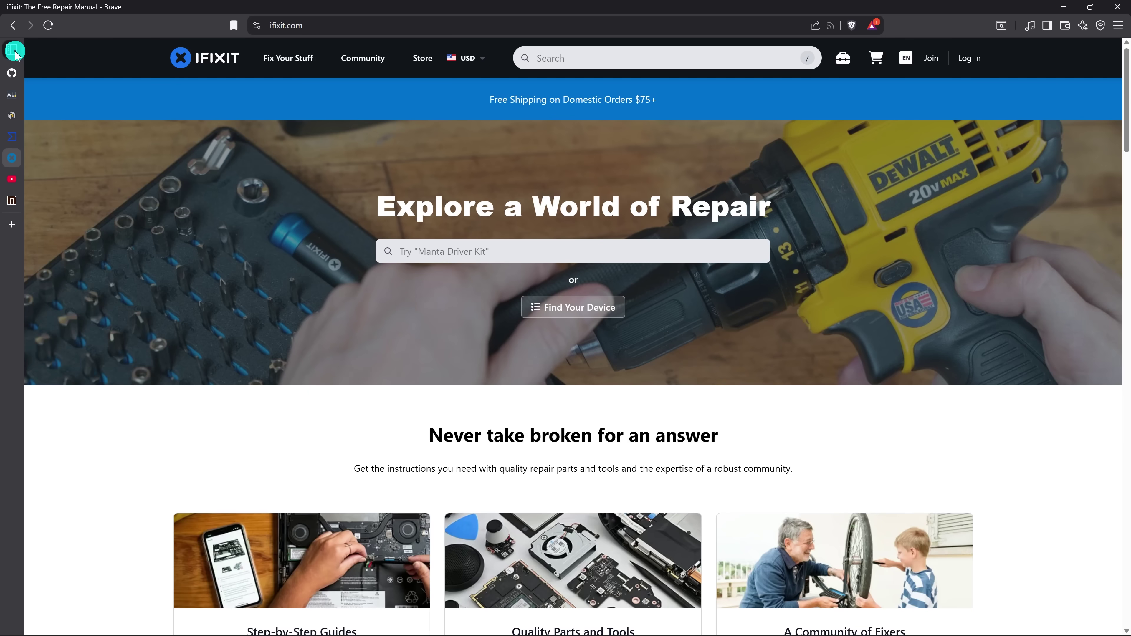
pyautogui.click(14, 51)
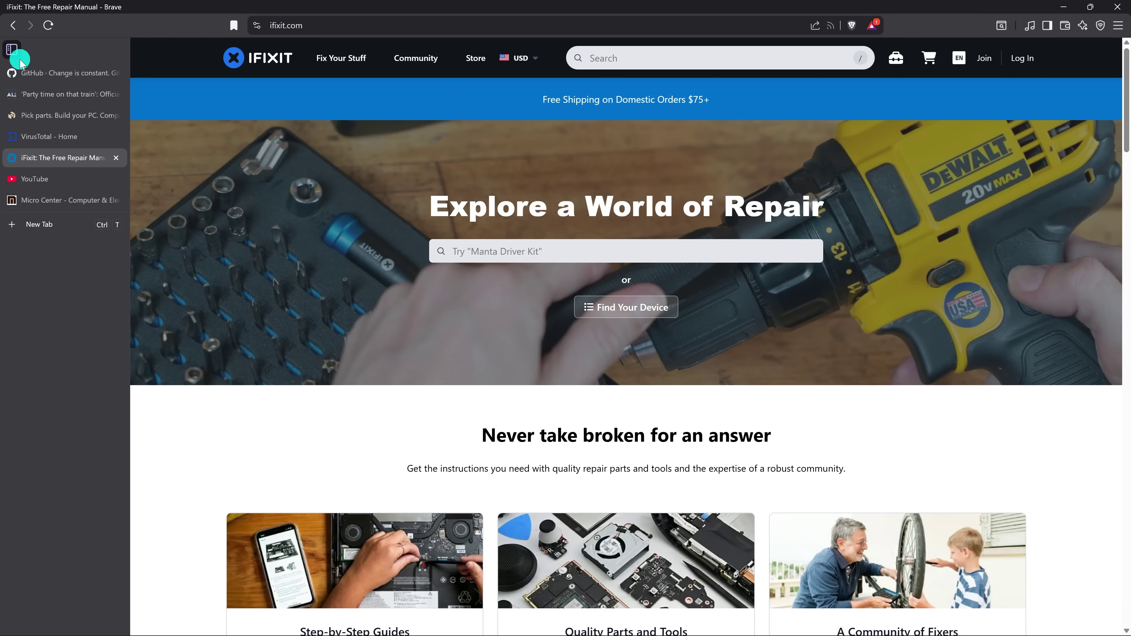
pyautogui.rightClick(39, 73)
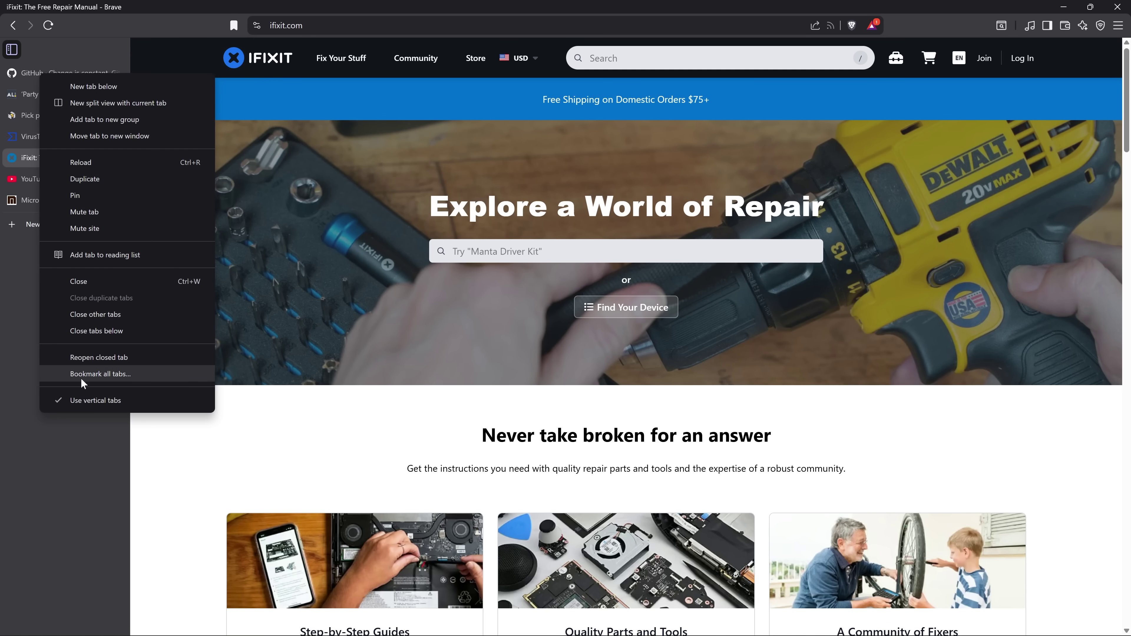
pyautogui.click(82, 403)
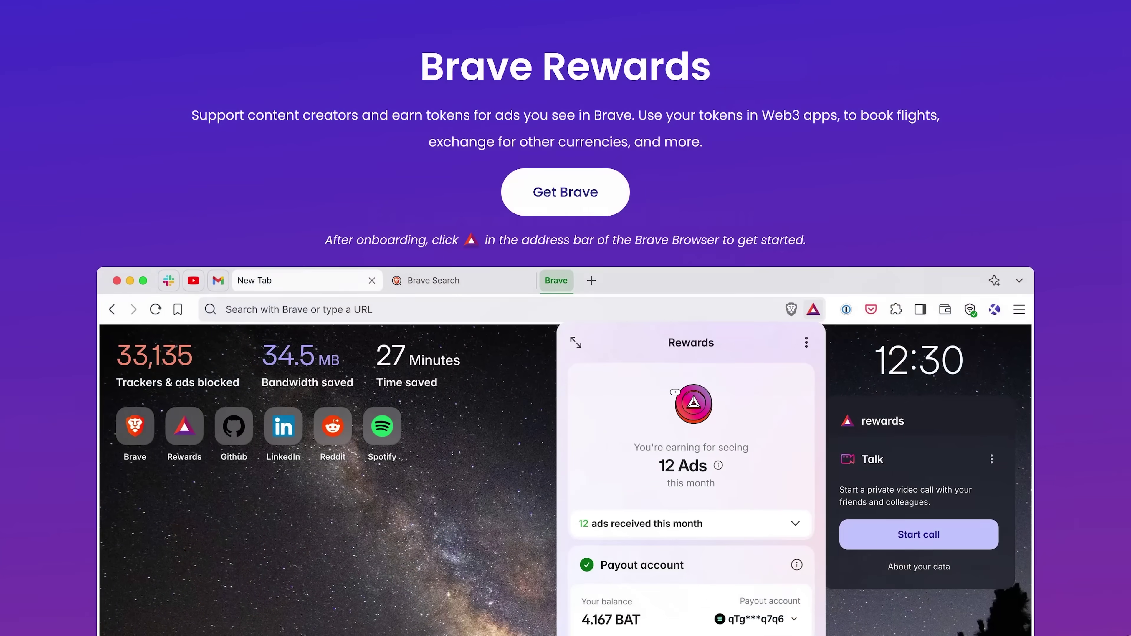